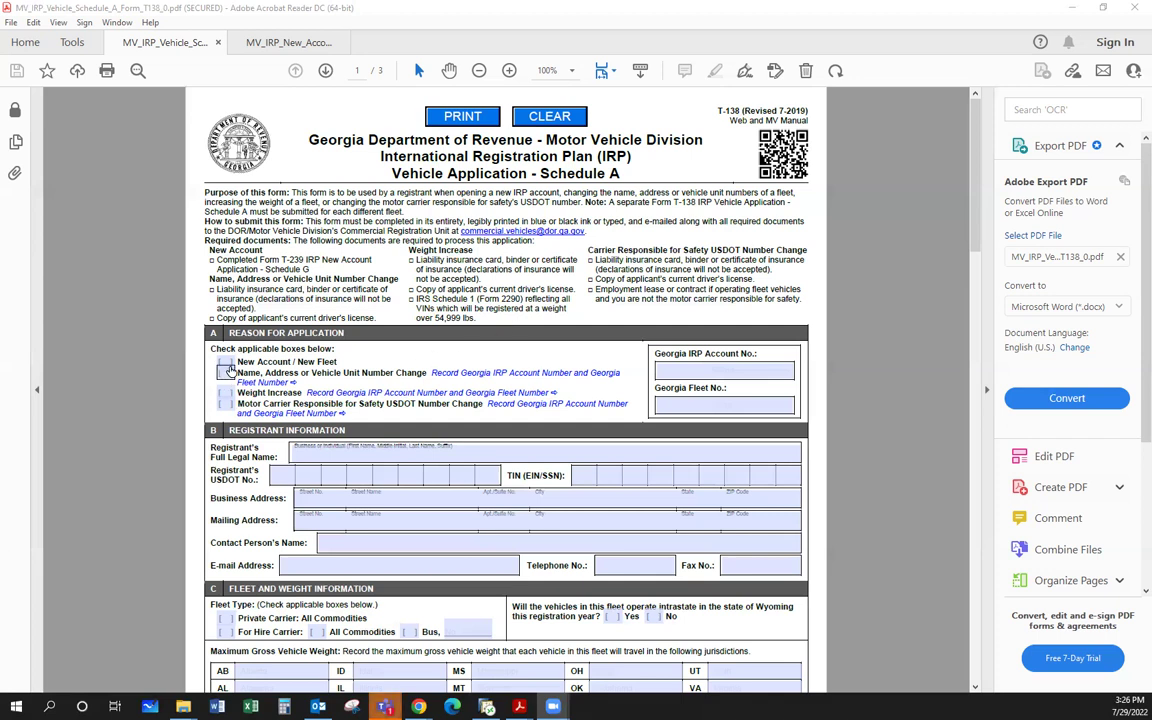
Mark New Account / New Fleet as the reason for application in section A
left_click(222, 363)
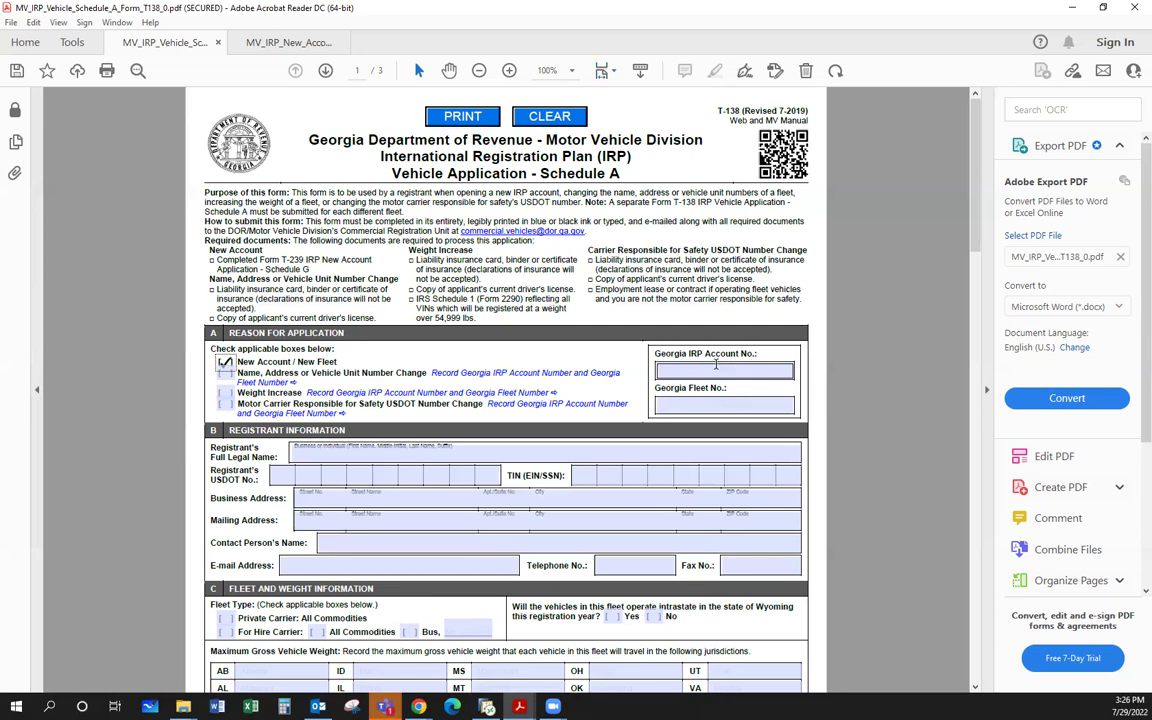
left_click(719, 408)
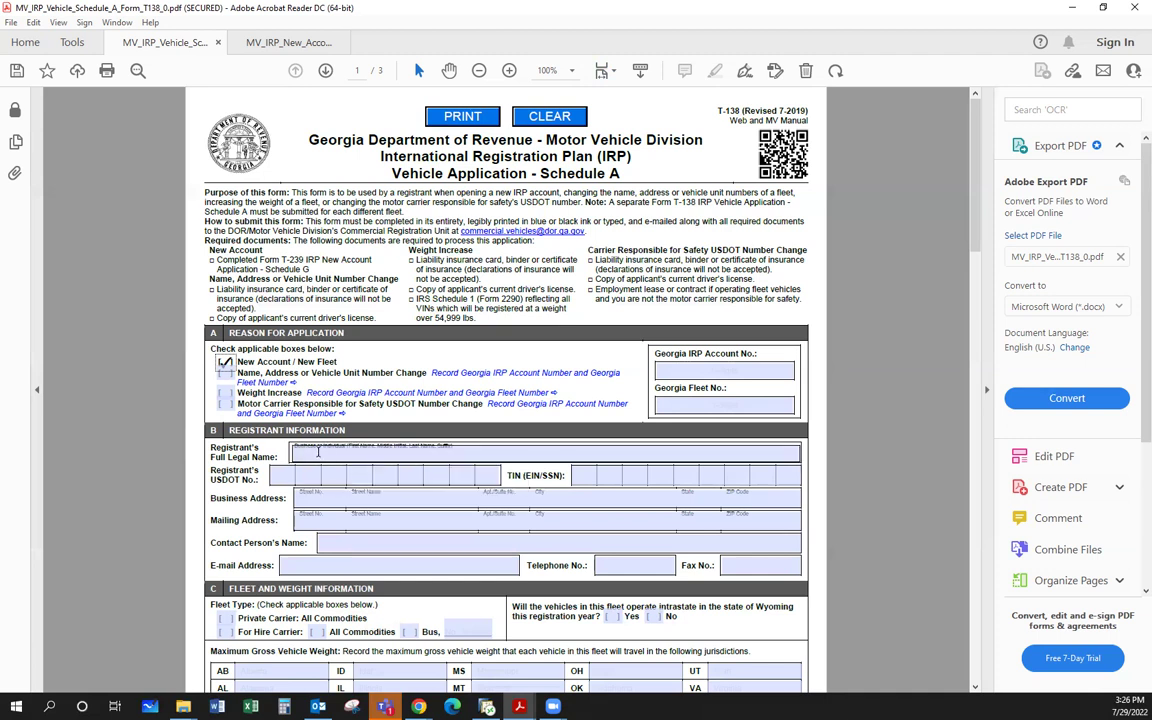
Go through the registrant information fields, from full legal name and USDOT number to contact person, e-mail address and telephone number
left_click(318, 451)
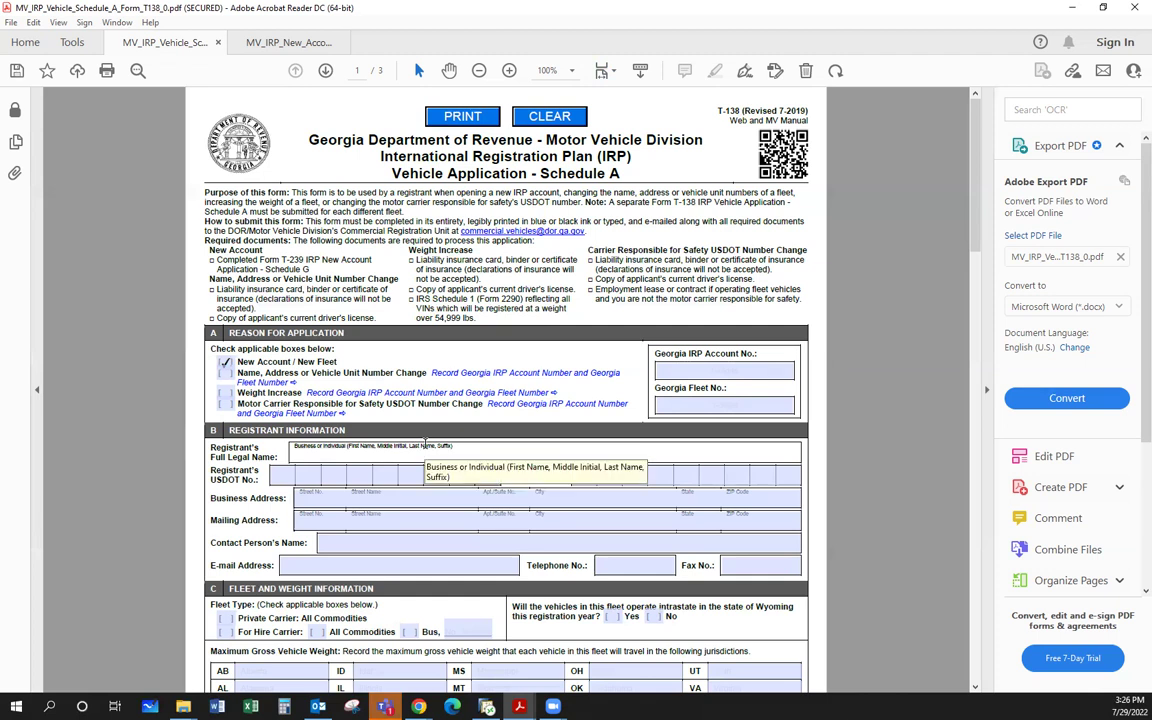
left_click(492, 476)
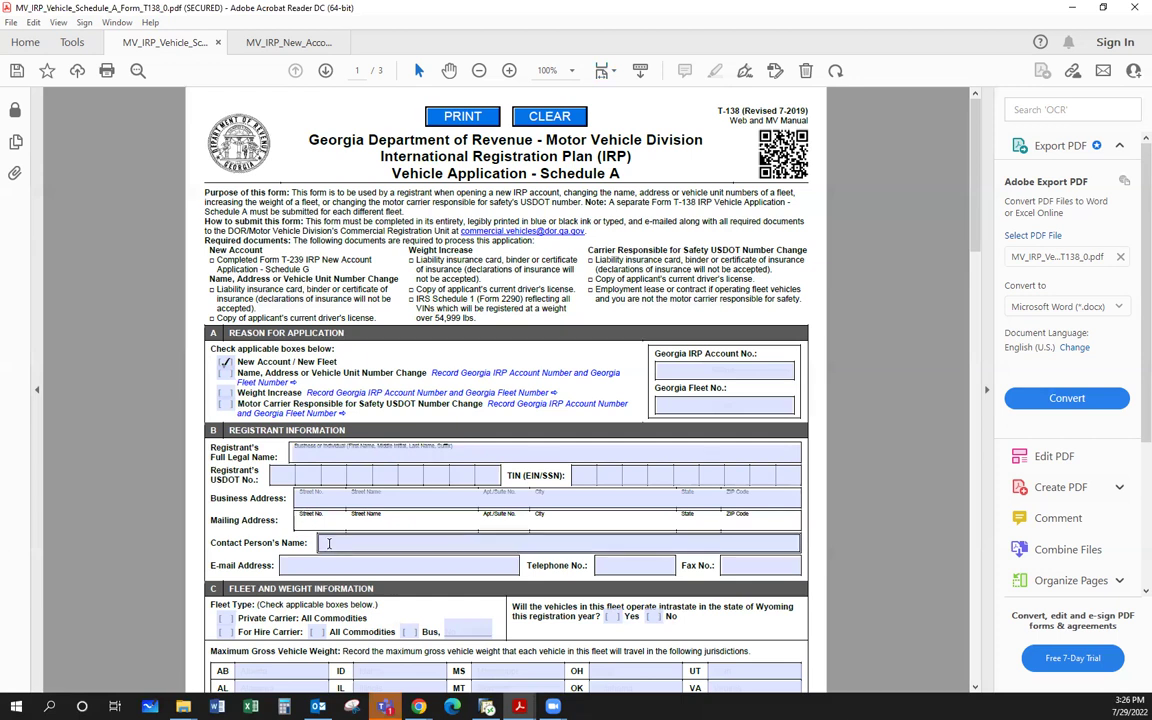
left_click(329, 544)
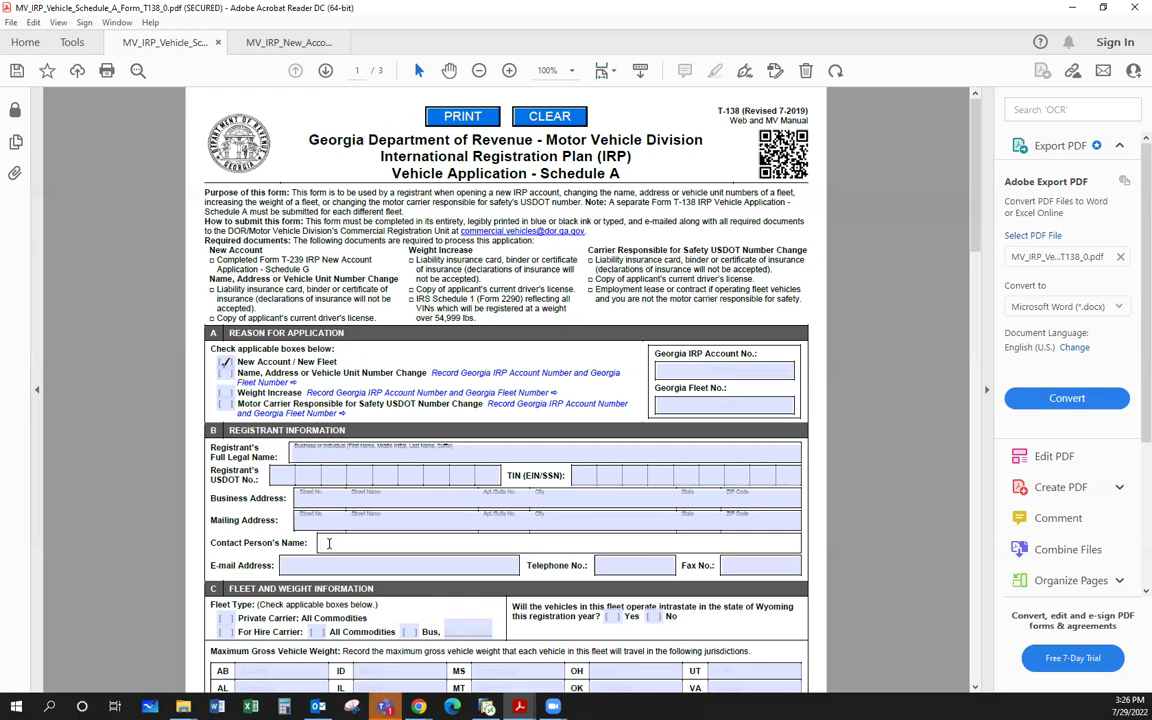
left_click(310, 563)
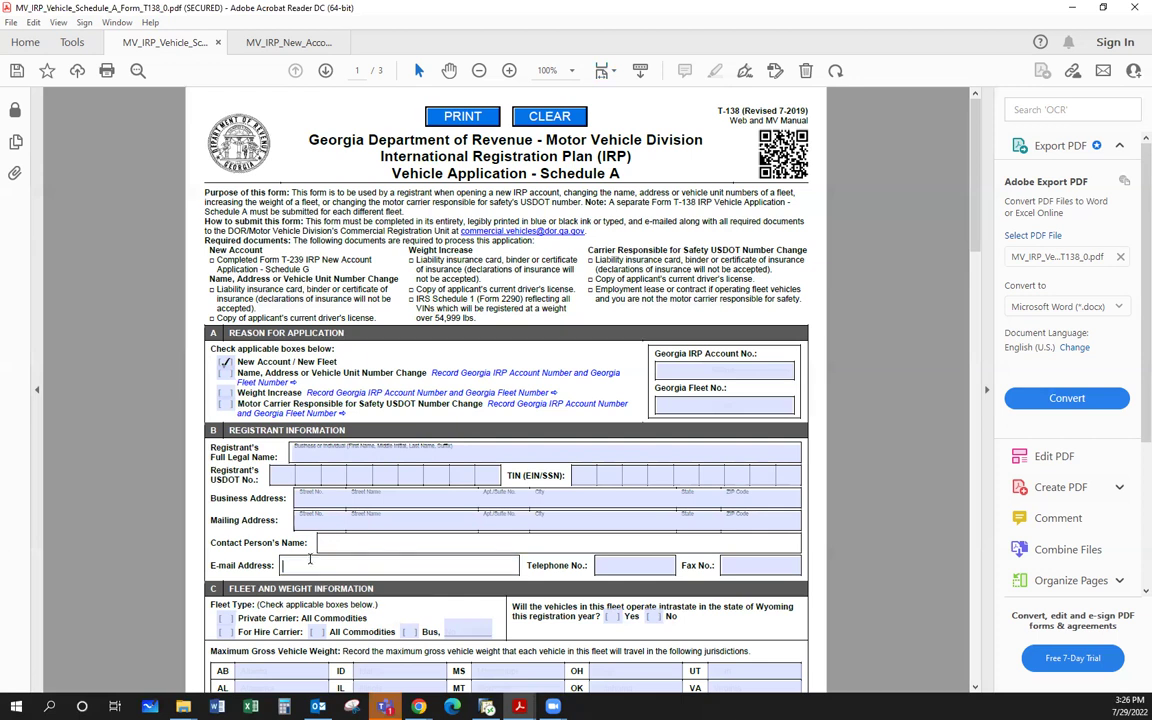
left_click(624, 566)
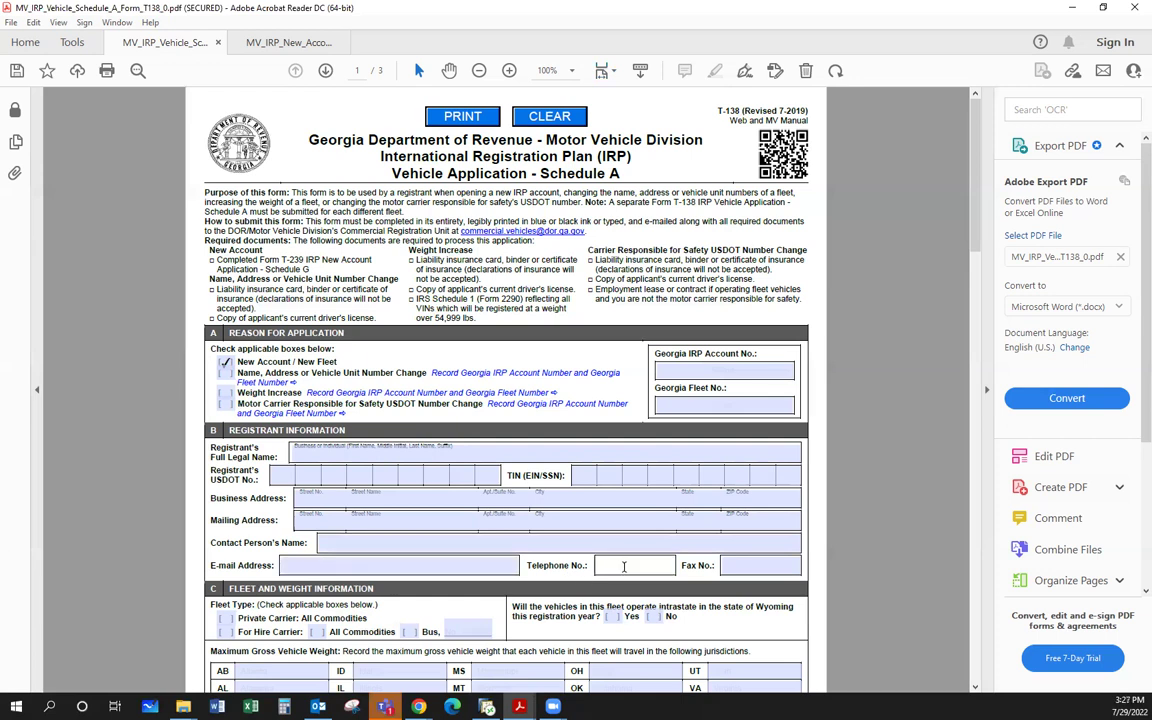
Mark For Hire Carrier as the fleet type in section C
scroll(624, 566, "down", 3)
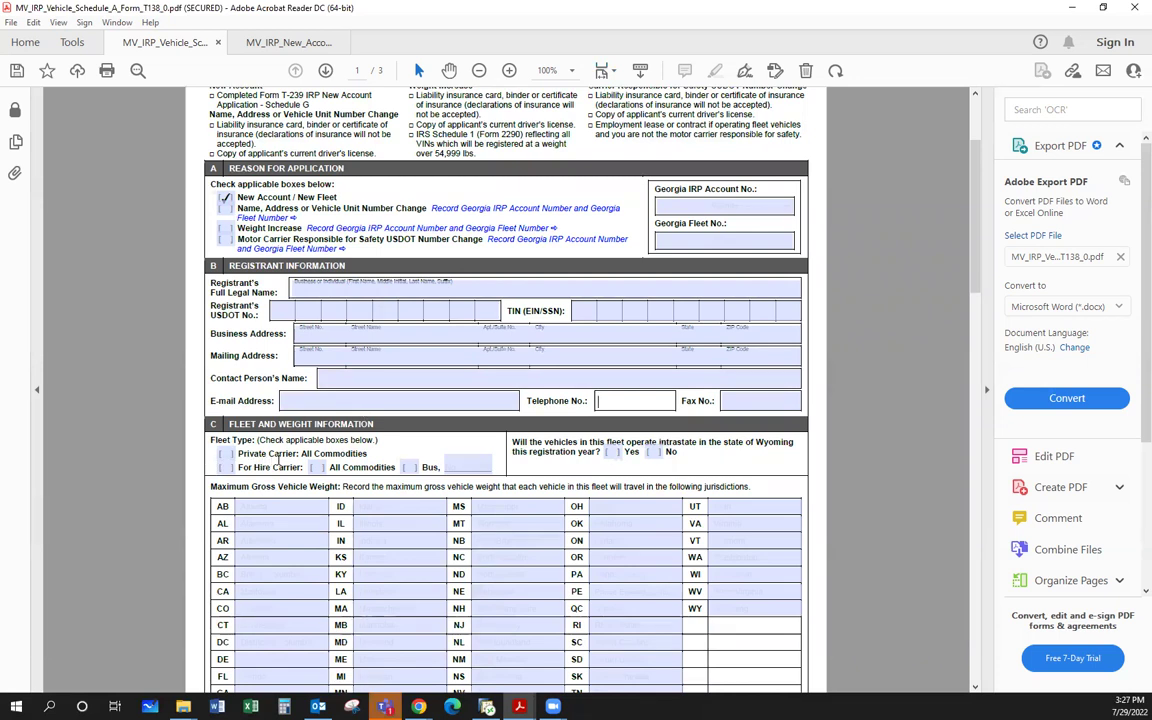
left_click(226, 470)
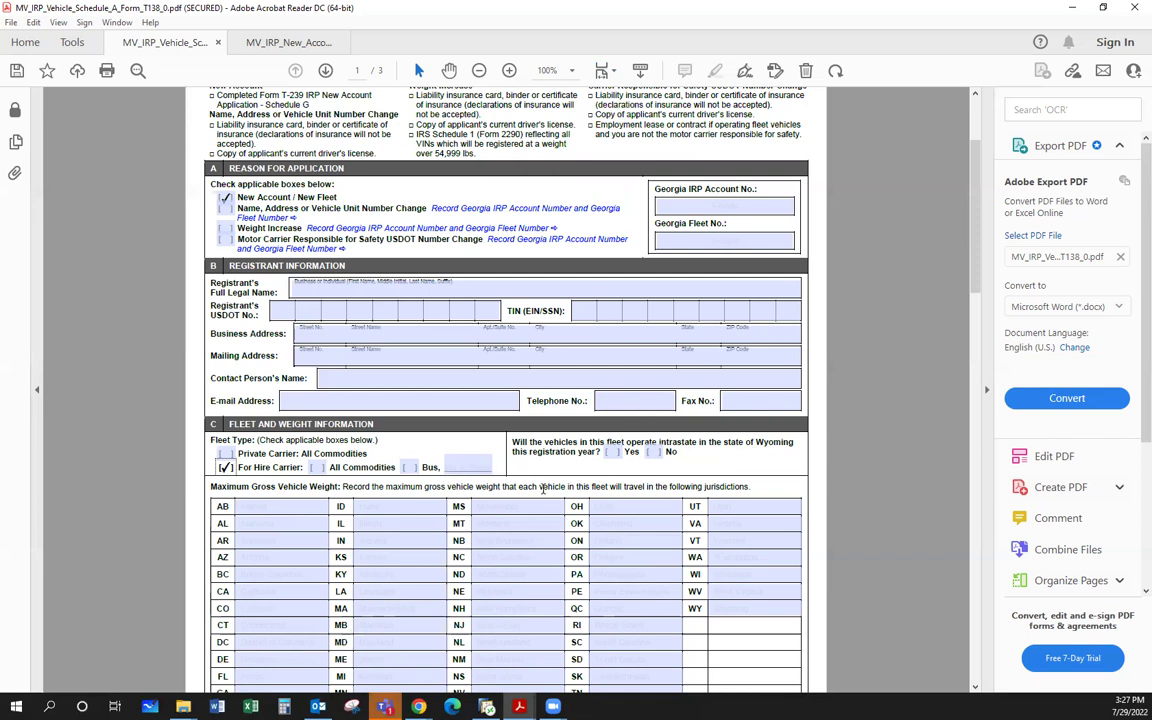
Enter 80000 as the maximum gross vehicle weight for AB and copy the value
scroll(543, 488, "down", 1)
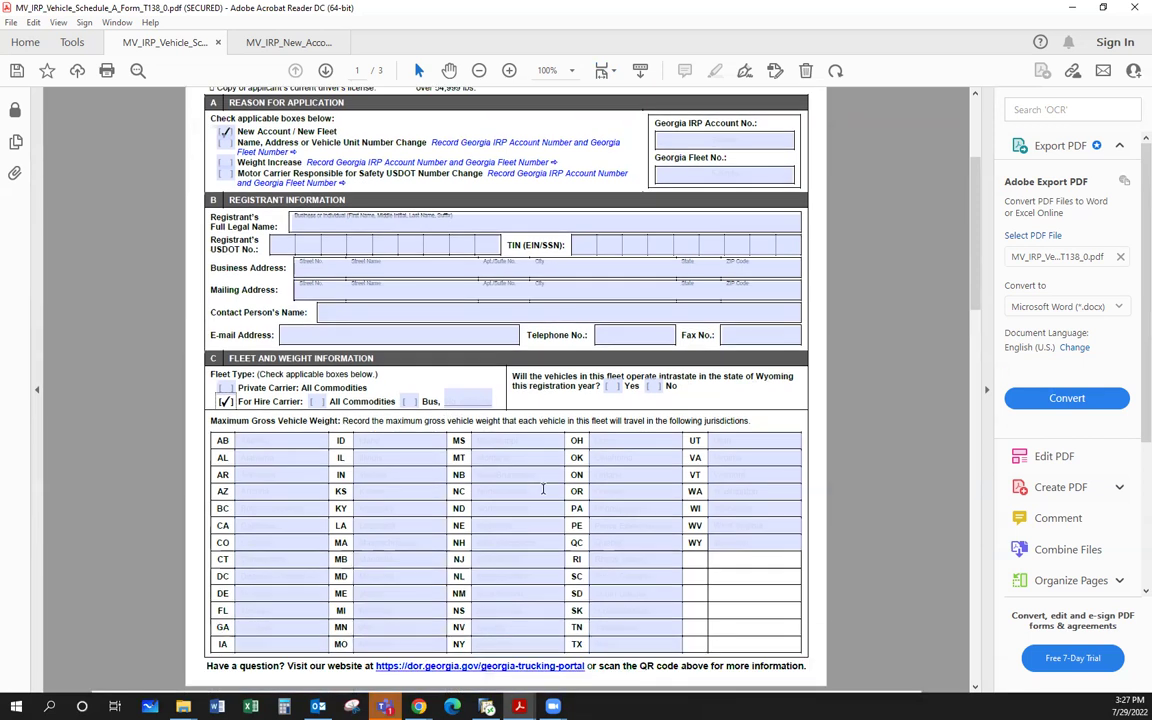
left_click(311, 443)
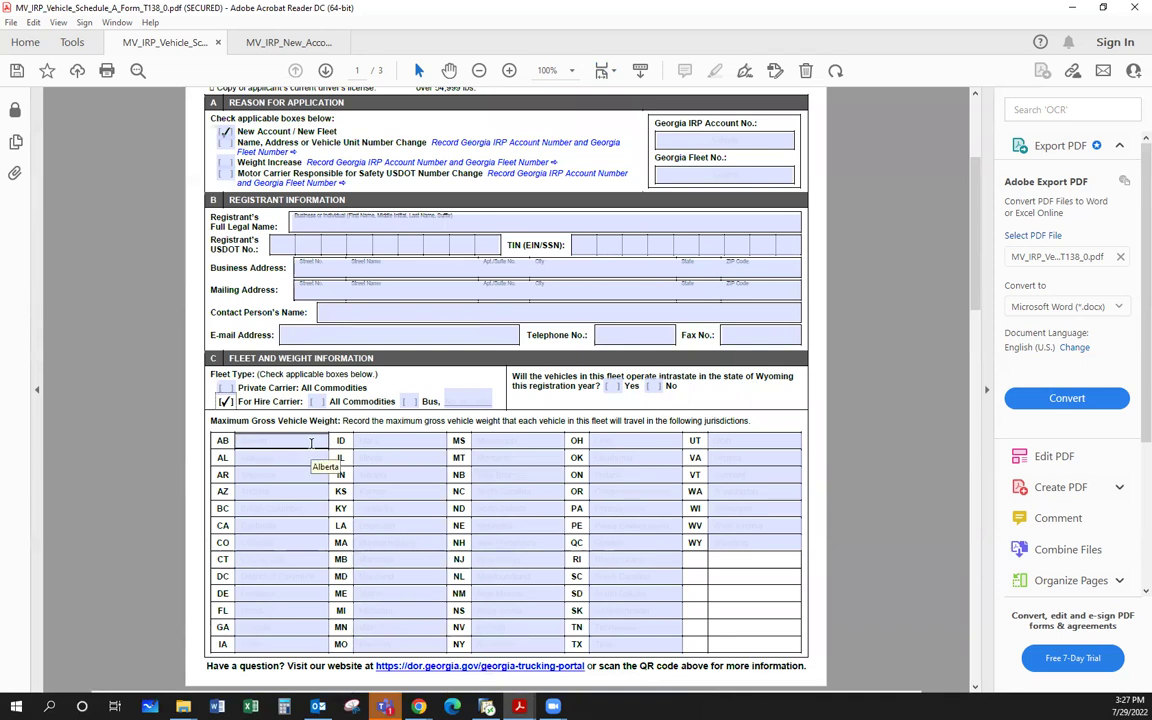
left_click(311, 441)
type("80000")
left_click_drag(284, 441, 230, 443)
key("ctrl+c")
Paste the 80000 weight into the AL, AR, AZ, BC, CA and CO jurisdictions
left_click(242, 458)
key("ctrl+v")
left_click(252, 475)
key("ctrl+v")
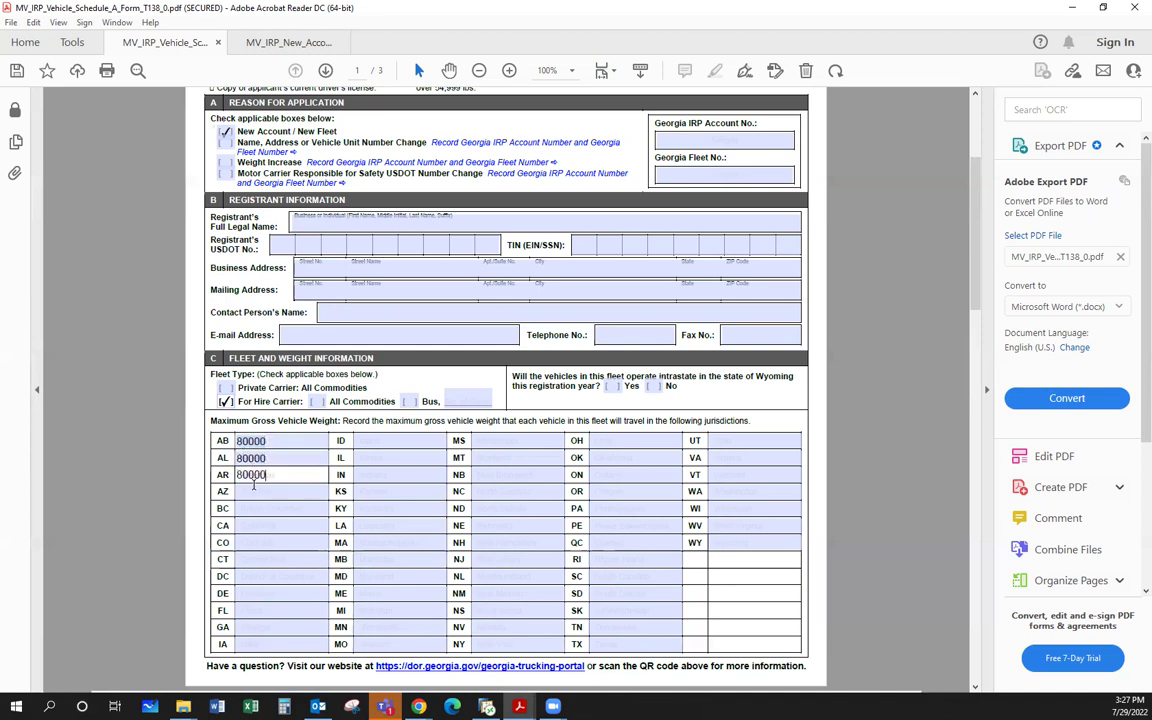
left_click(252, 491)
key("ctrl+v")
left_click(250, 508)
key("ctrl+v")
left_click(250, 525)
key("ctrl+v")
left_click(245, 543)
key("ctrl+v")
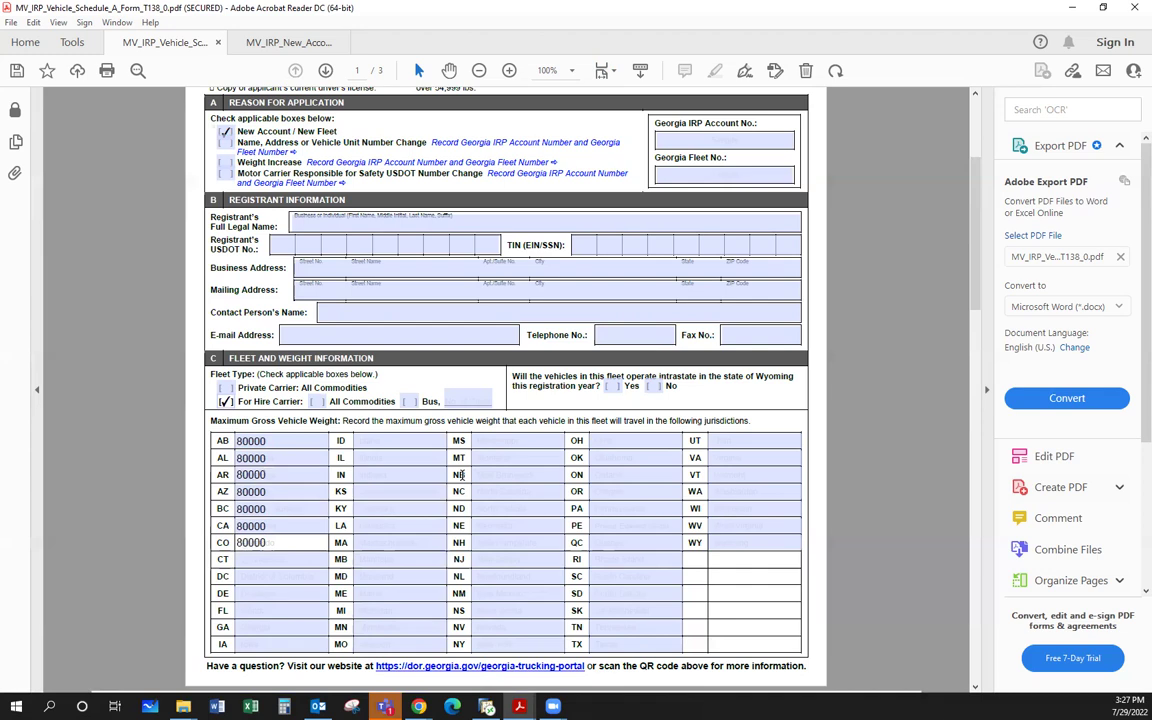
In the first vehicle information row, enter unit number 1 and the placeholder "VIN here" as the vehicle identification number
scroll(461, 476, "down", 8)
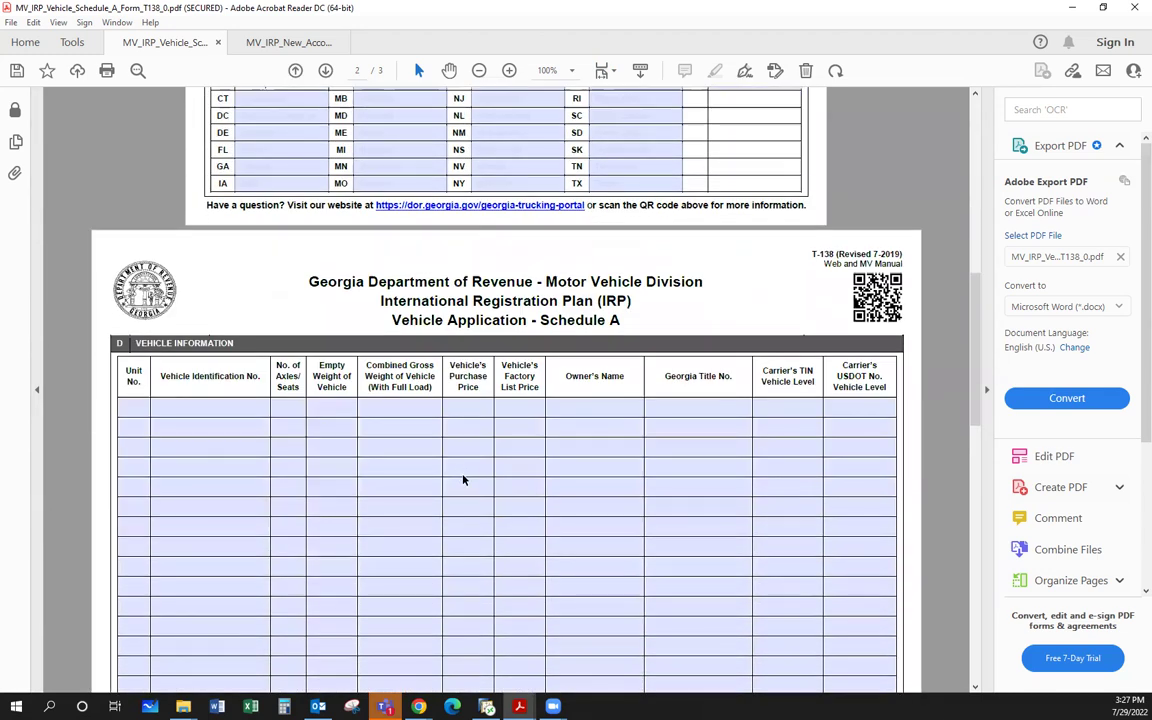
left_click(463, 481)
scroll(463, 481, "down", 2)
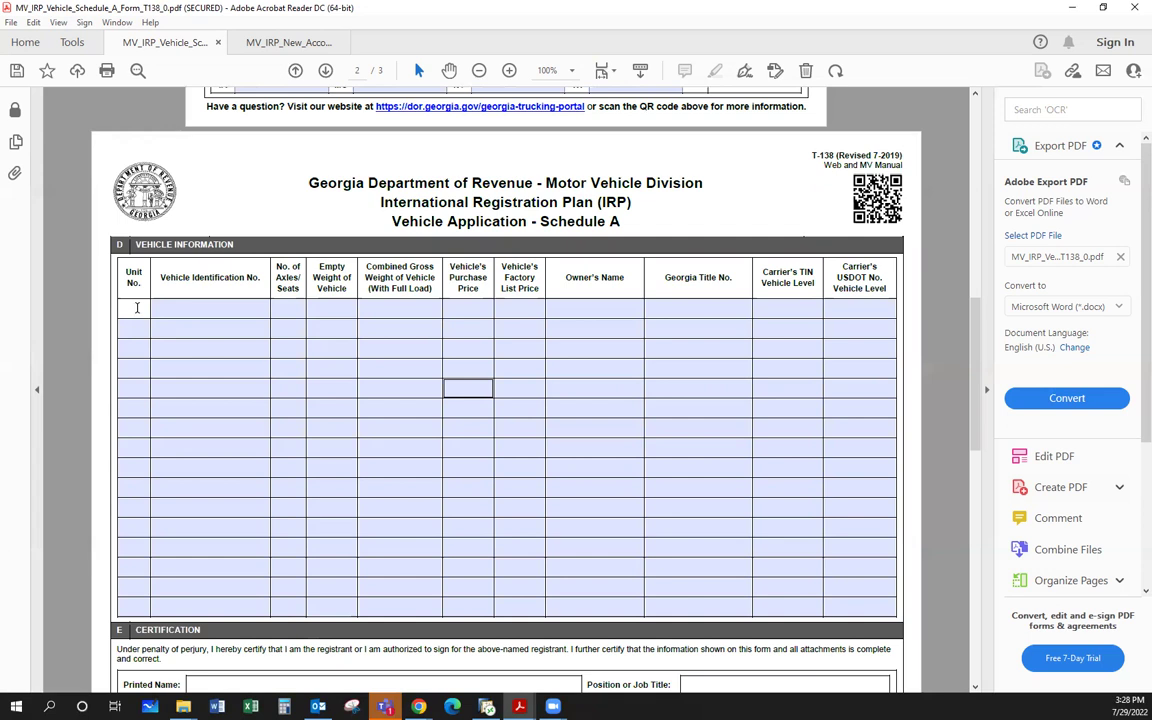
type("1")
left_click(170, 308)
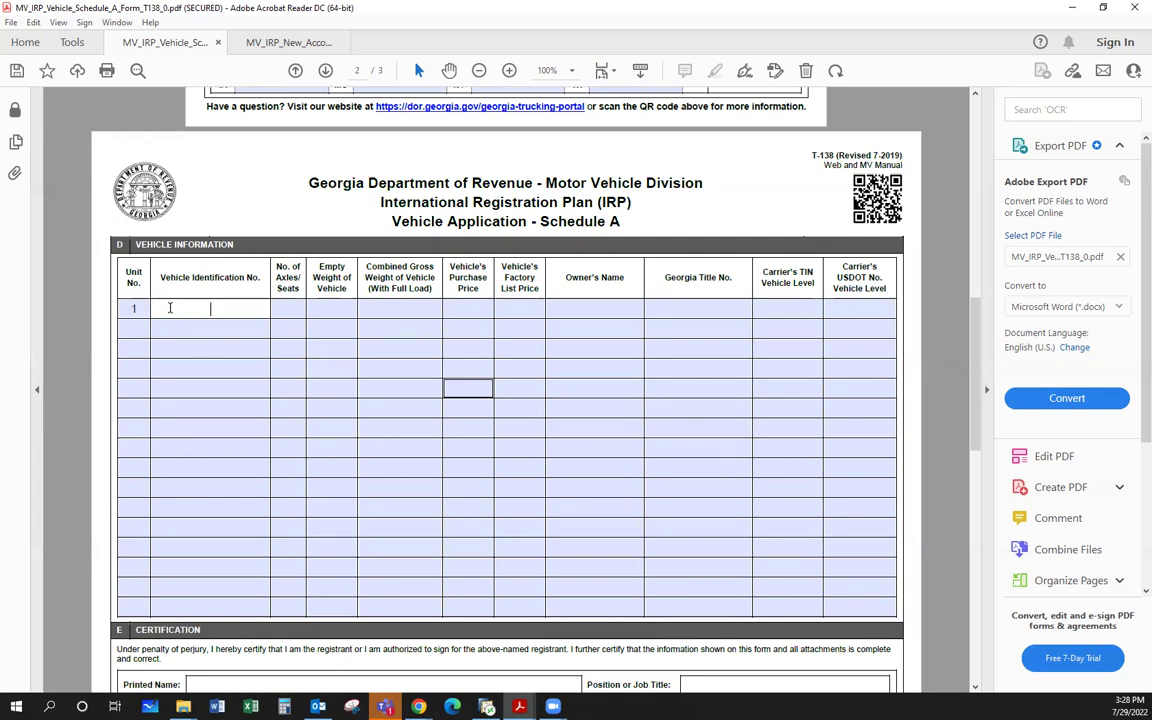
type("VIN here")
key("Tab")
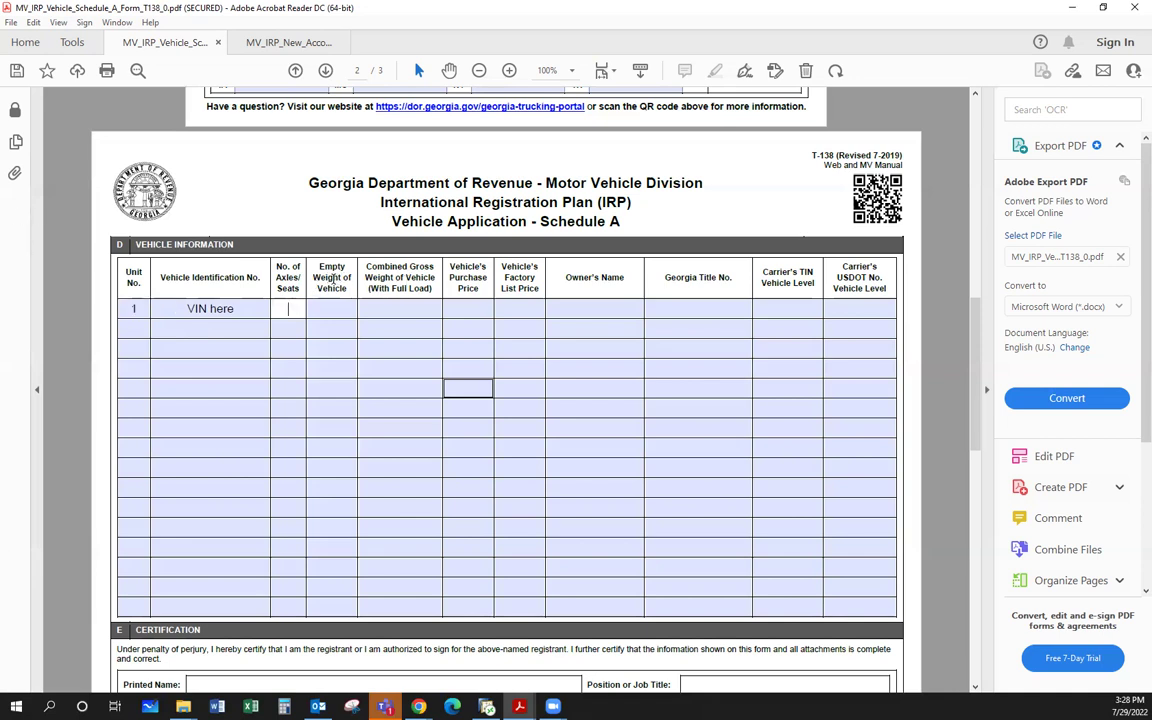
Review the first vehicle row's remaining fields, from empty weight and prices through owner's name, Georgia title, carrier's TIN and USDOT number
left_click(332, 308)
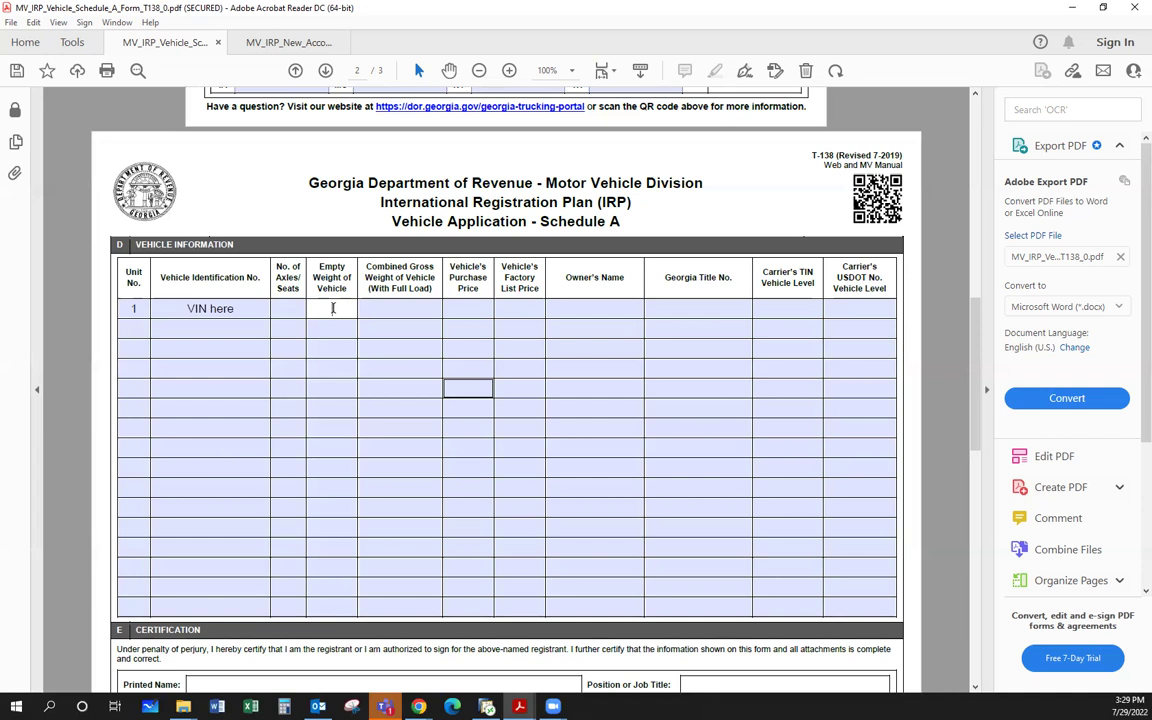
left_click(333, 308)
left_click(382, 307)
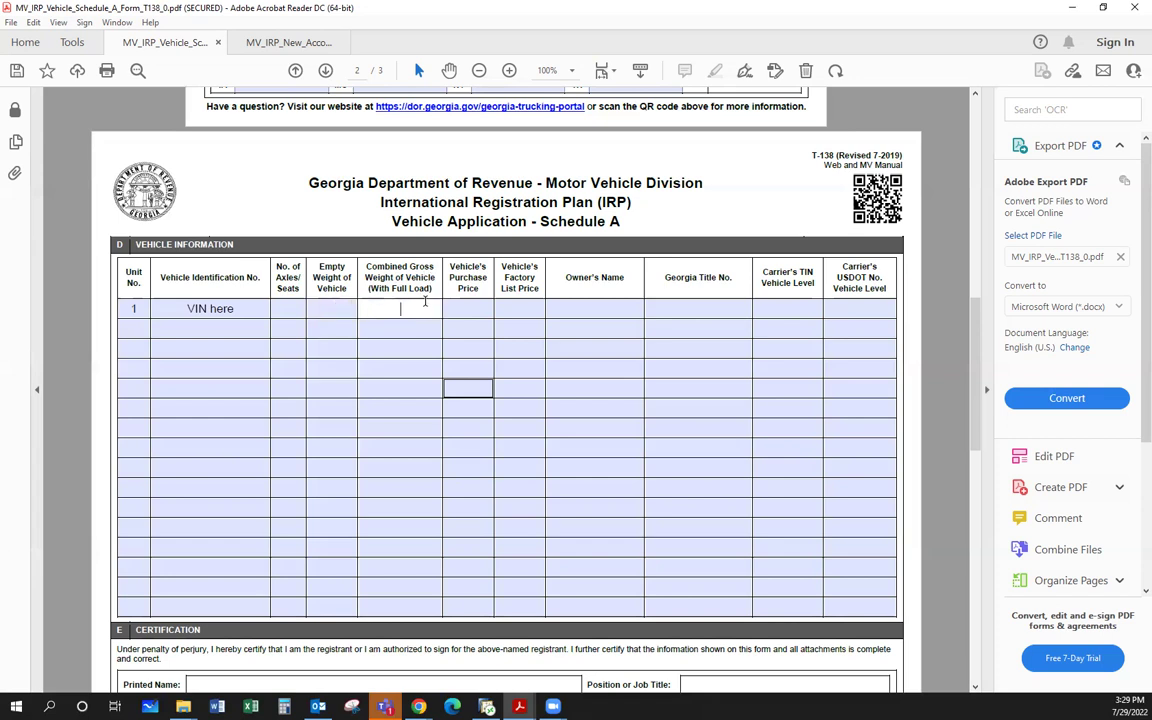
left_click(464, 306)
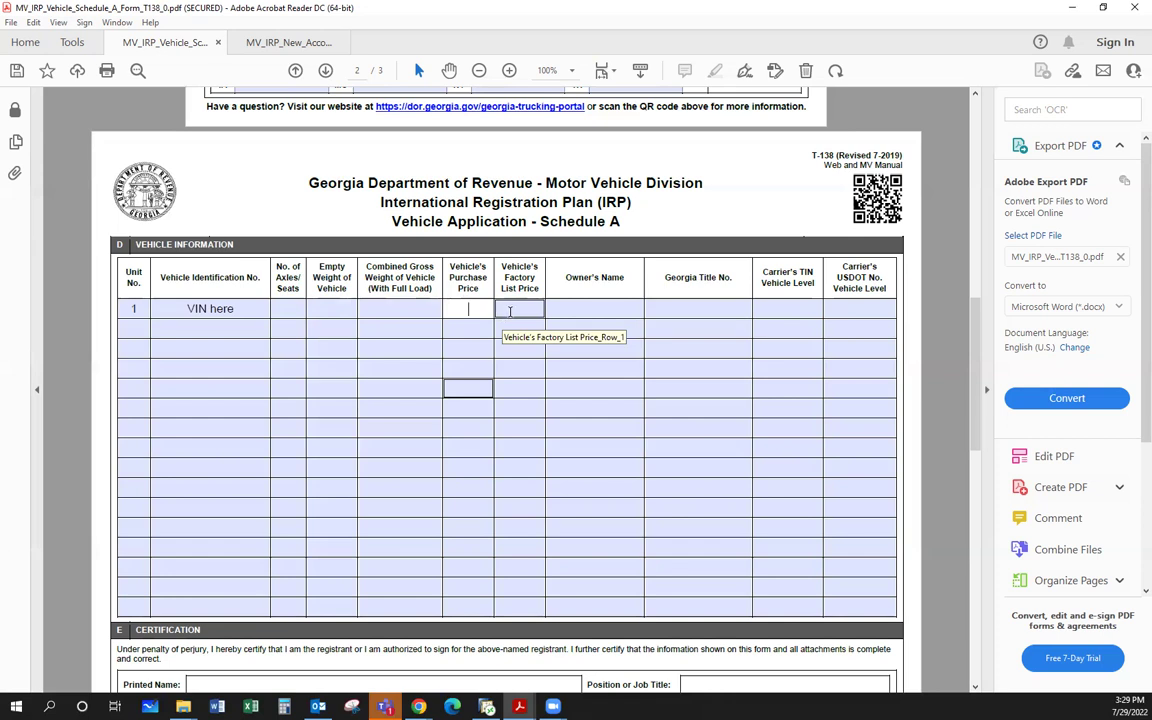
left_click(507, 312)
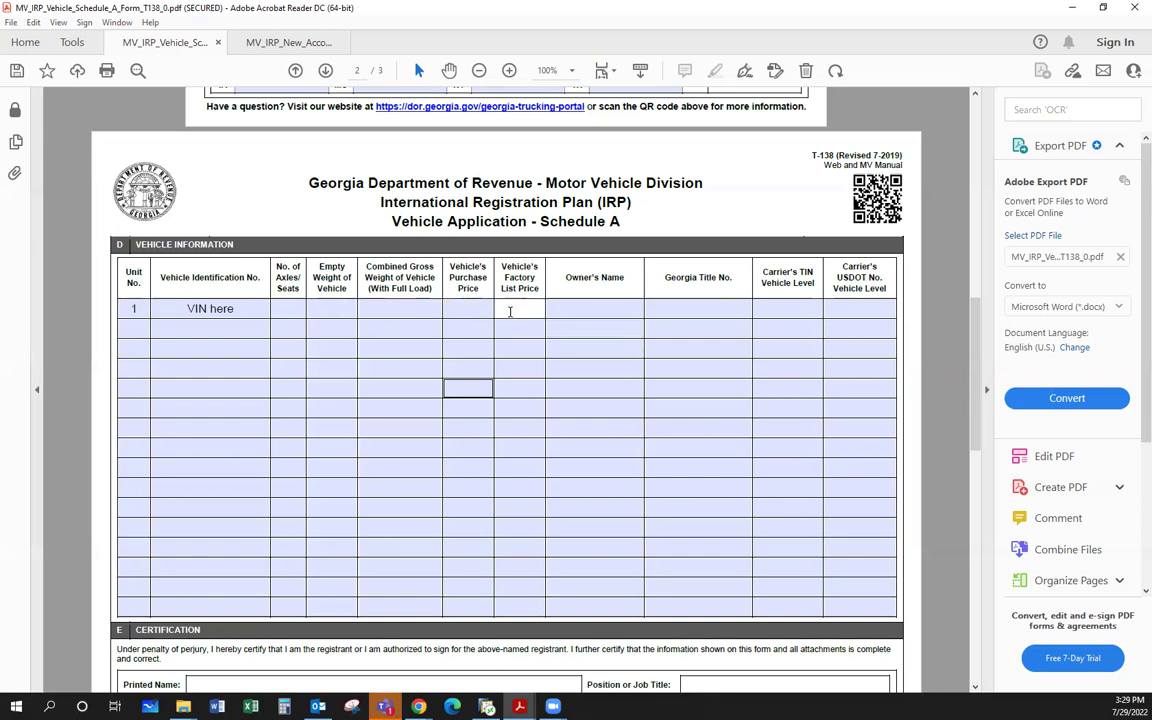
left_click(550, 306)
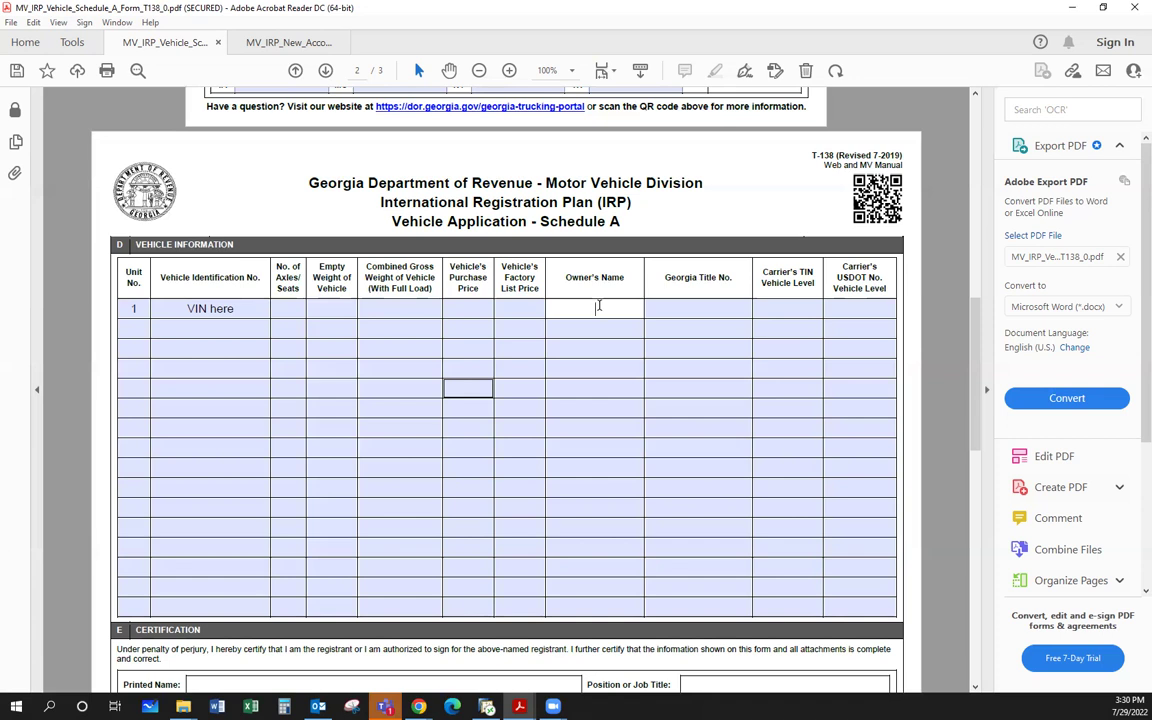
left_click(685, 308)
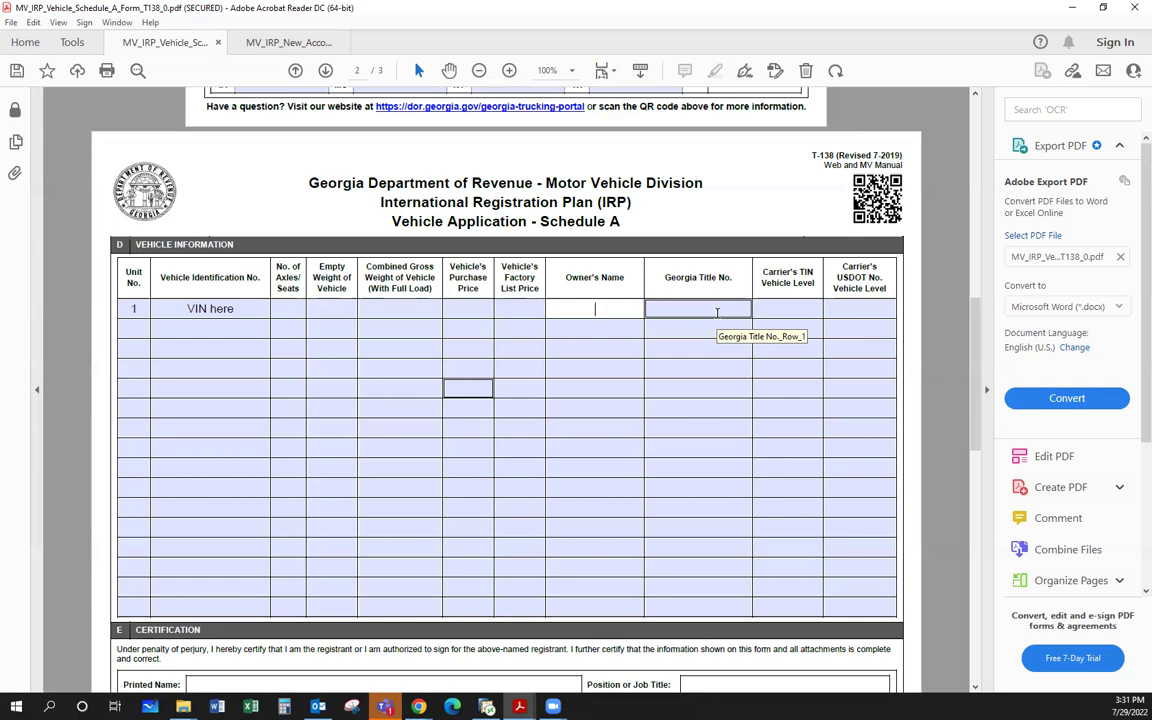
left_click(620, 304)
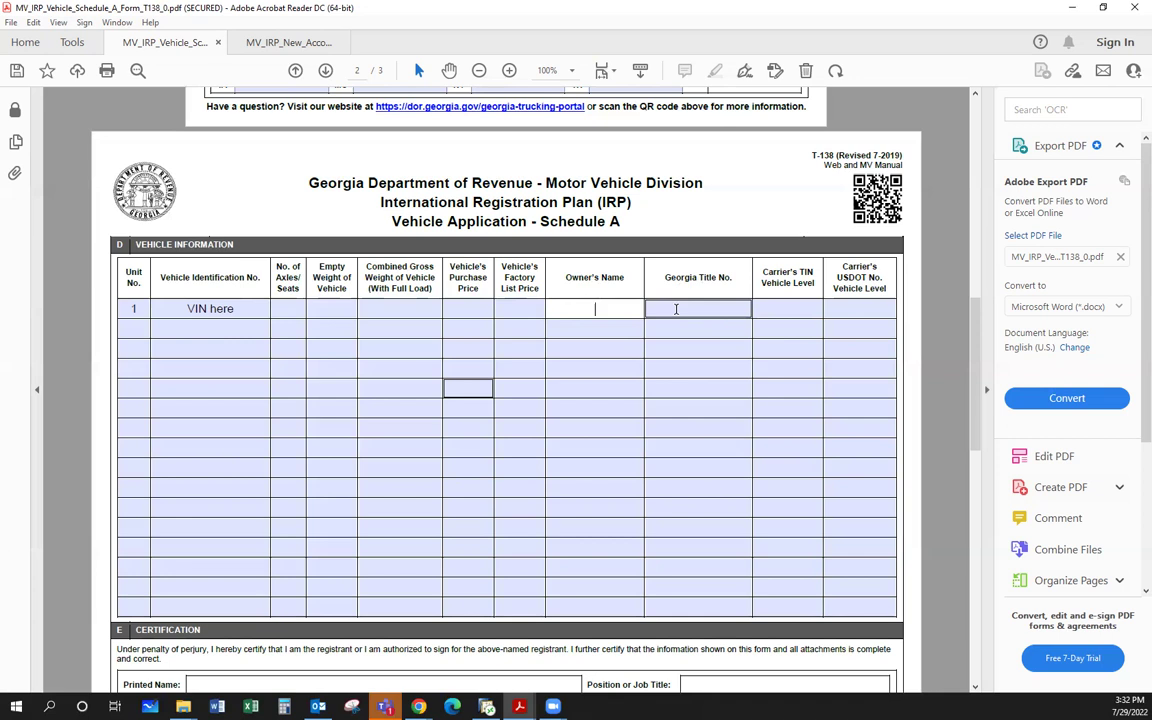
left_click(676, 309)
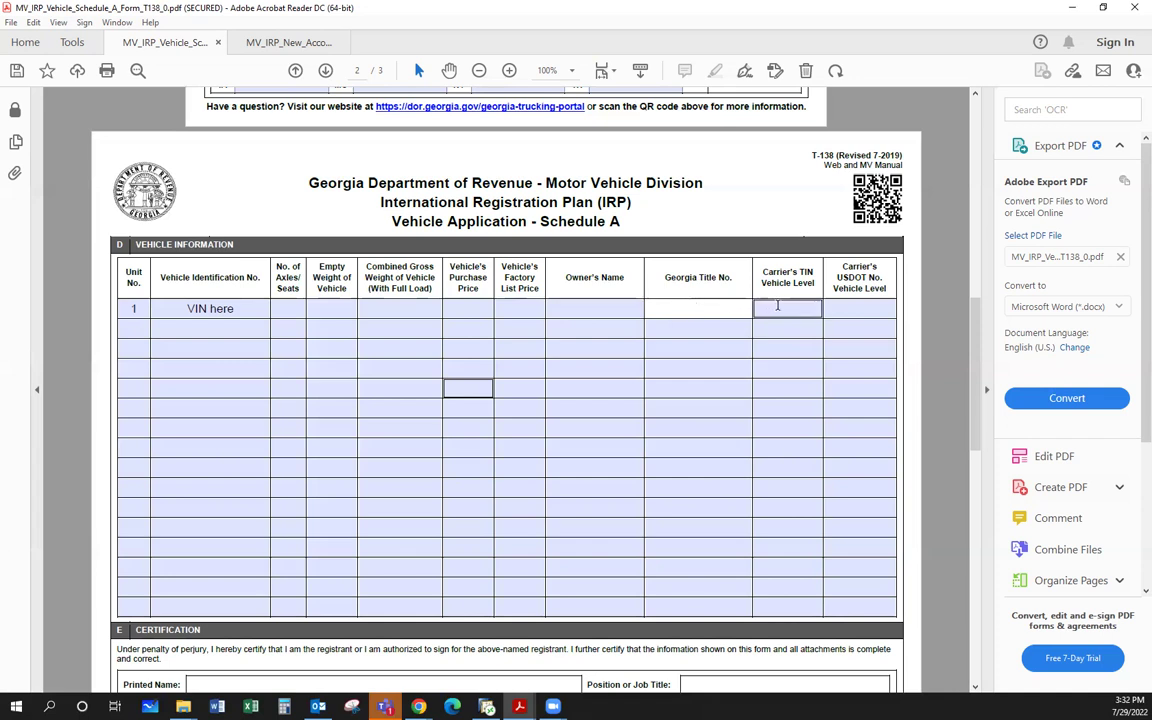
left_click(777, 306)
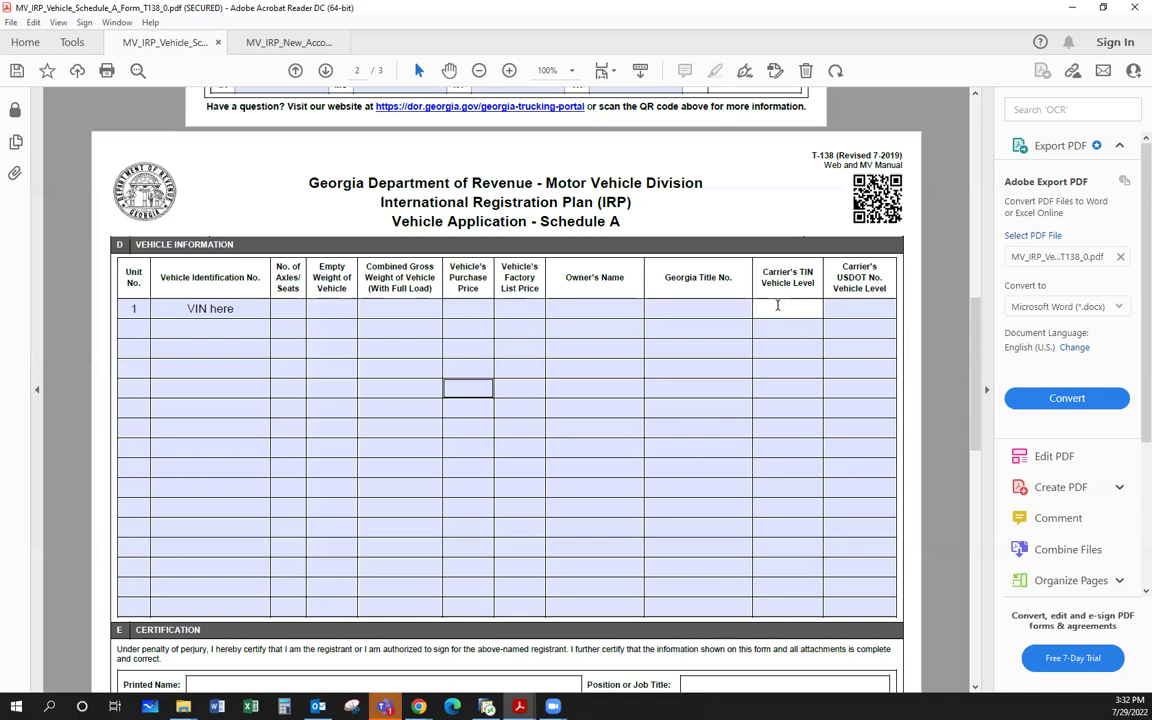
left_click(856, 310)
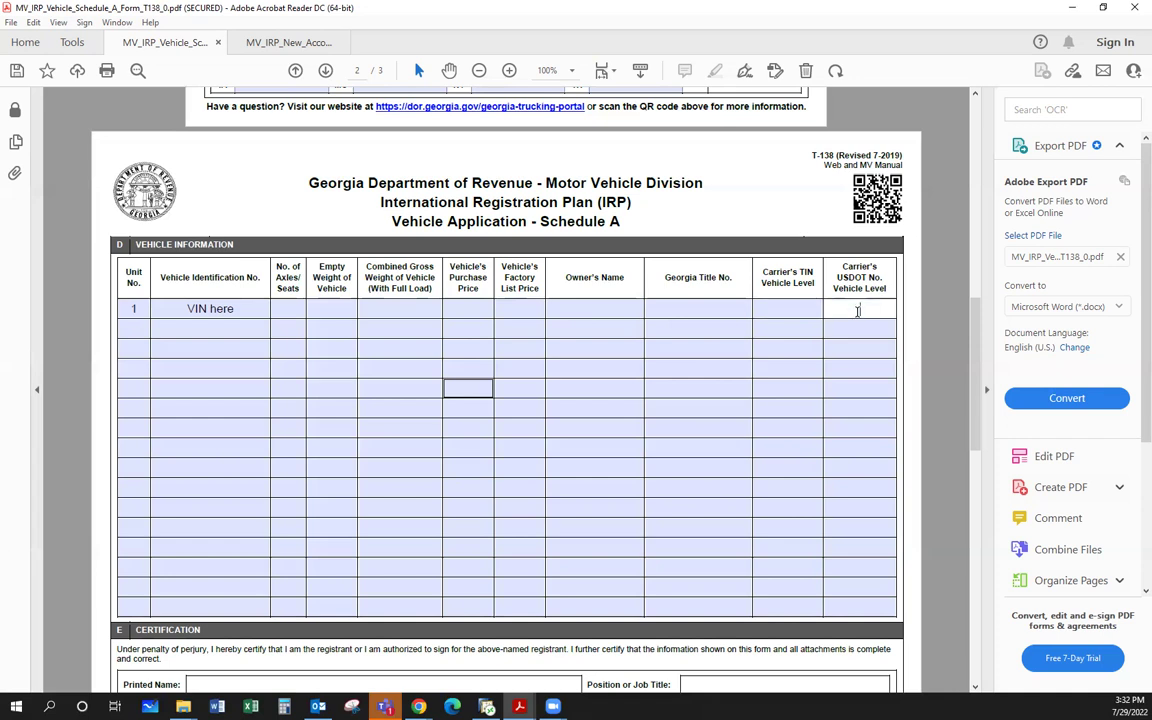
Review the certification section and the Form T-138 instructions, including required documents and submission, and return to the form's beginning
scroll(741, 437, "down", 3)
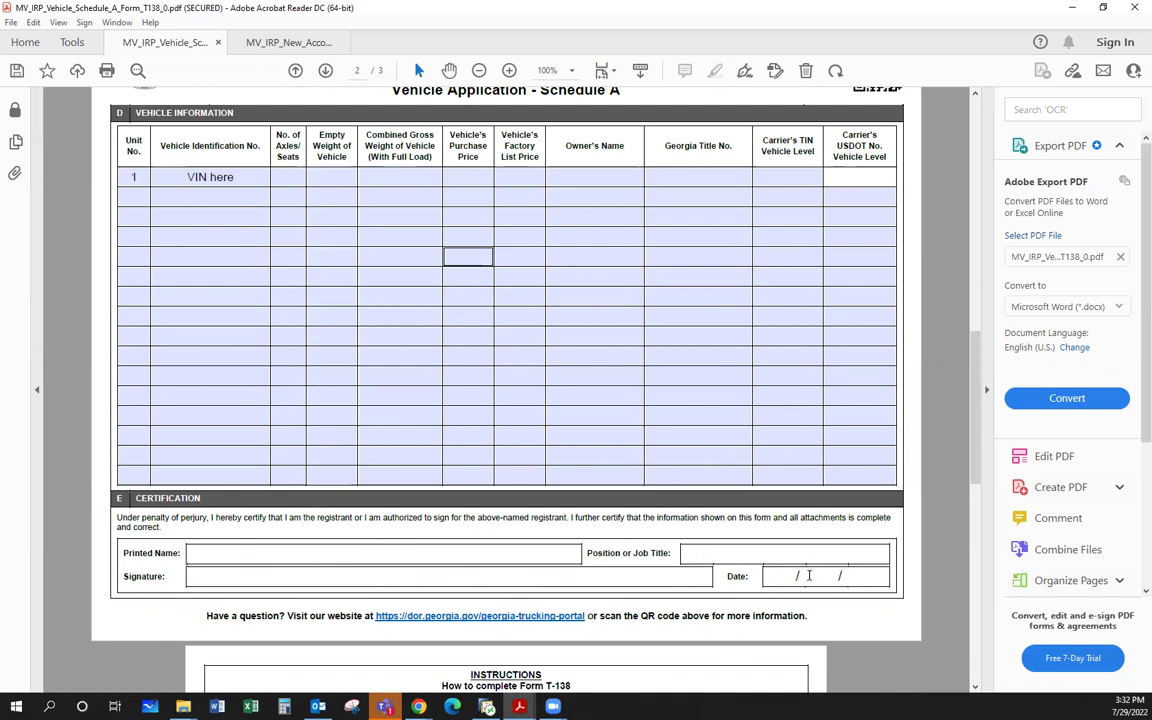
scroll(810, 578, "down", 3)
scroll(810, 581, "down", 4)
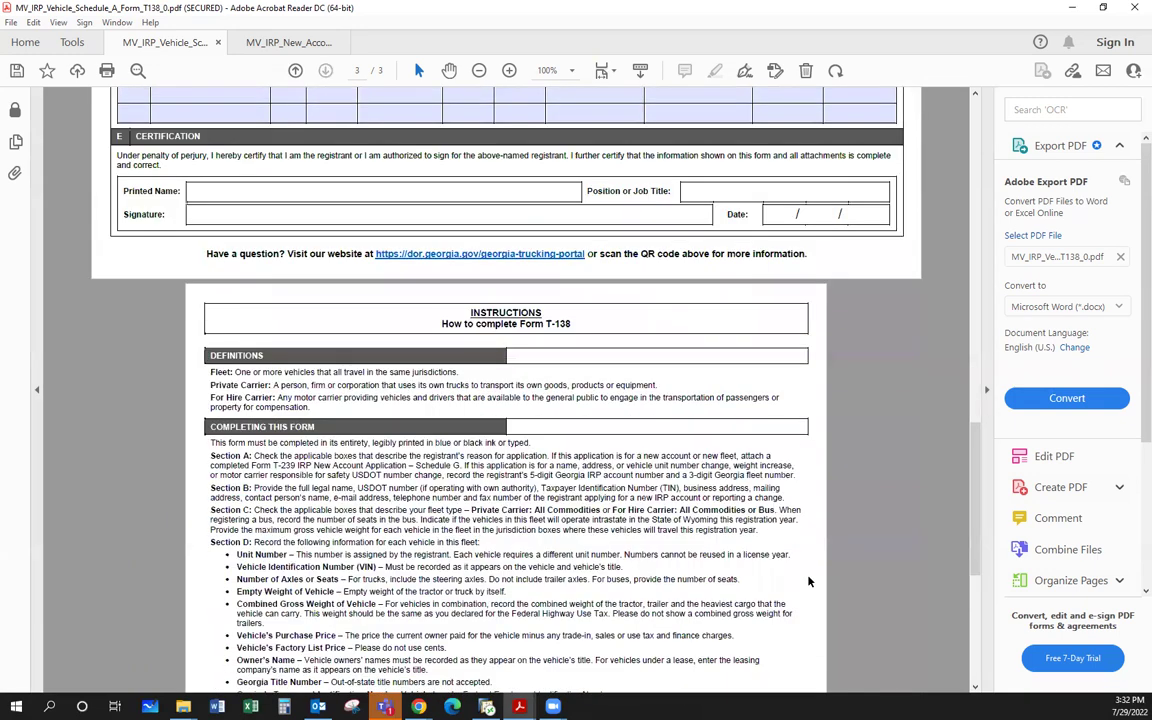
scroll(810, 581, "down", 4)
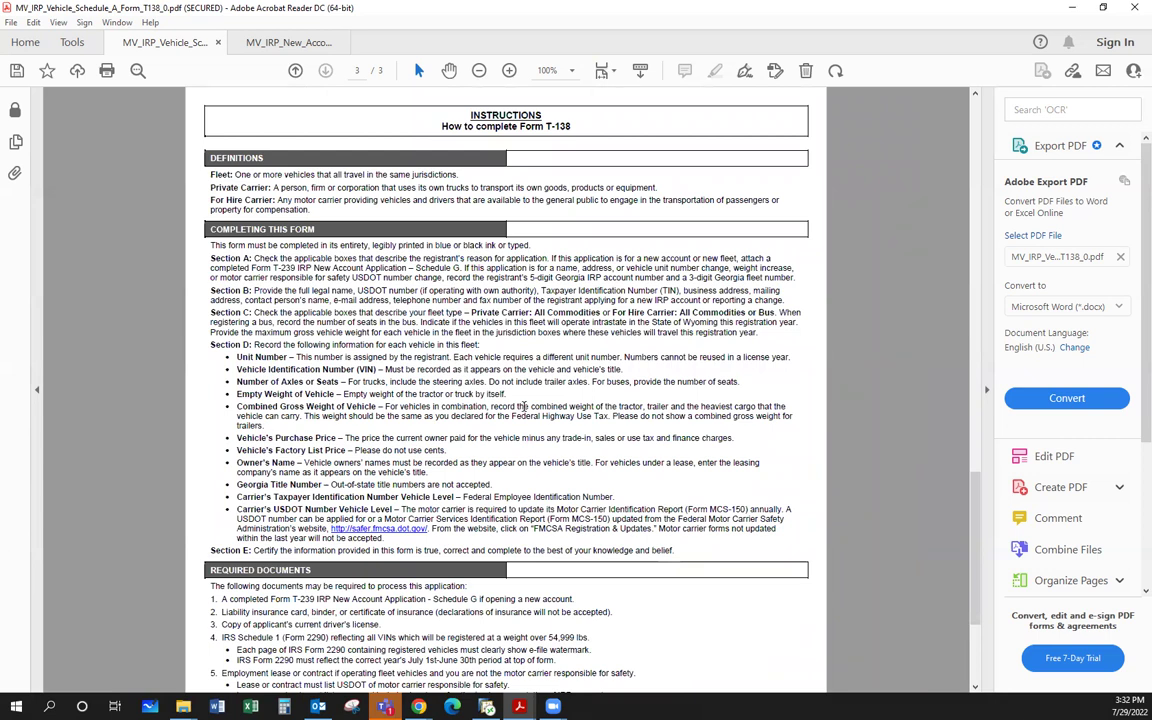
scroll(596, 483, "down", 1)
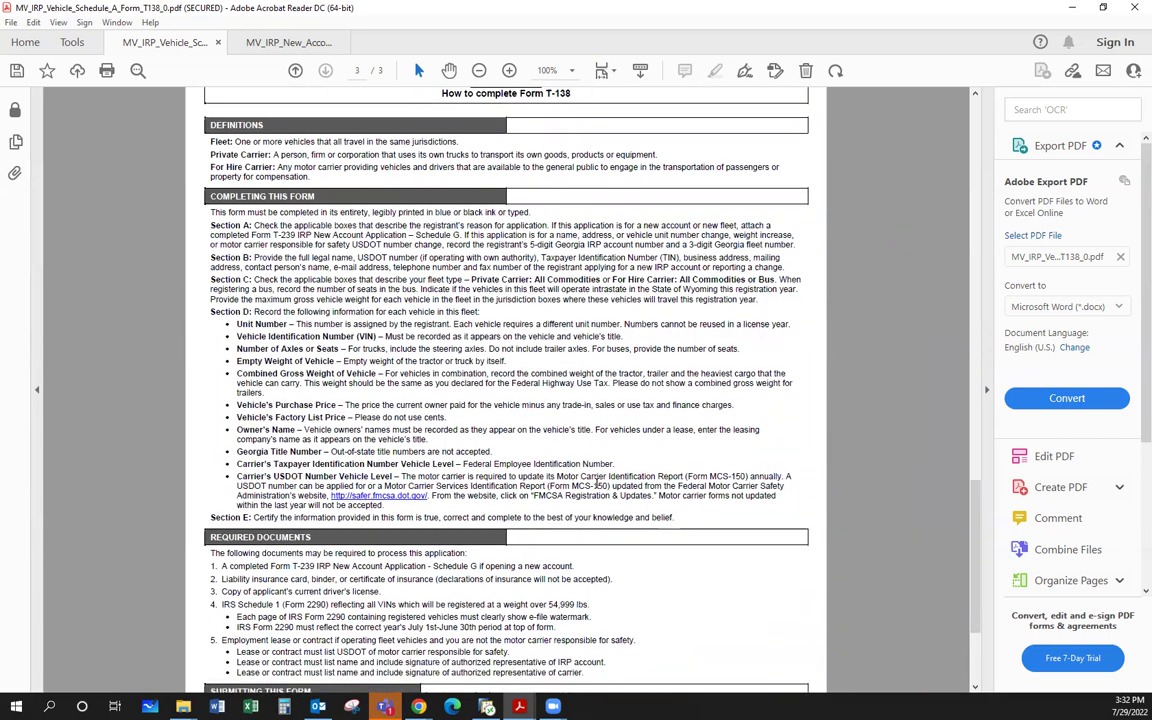
scroll(596, 483, "down", 4)
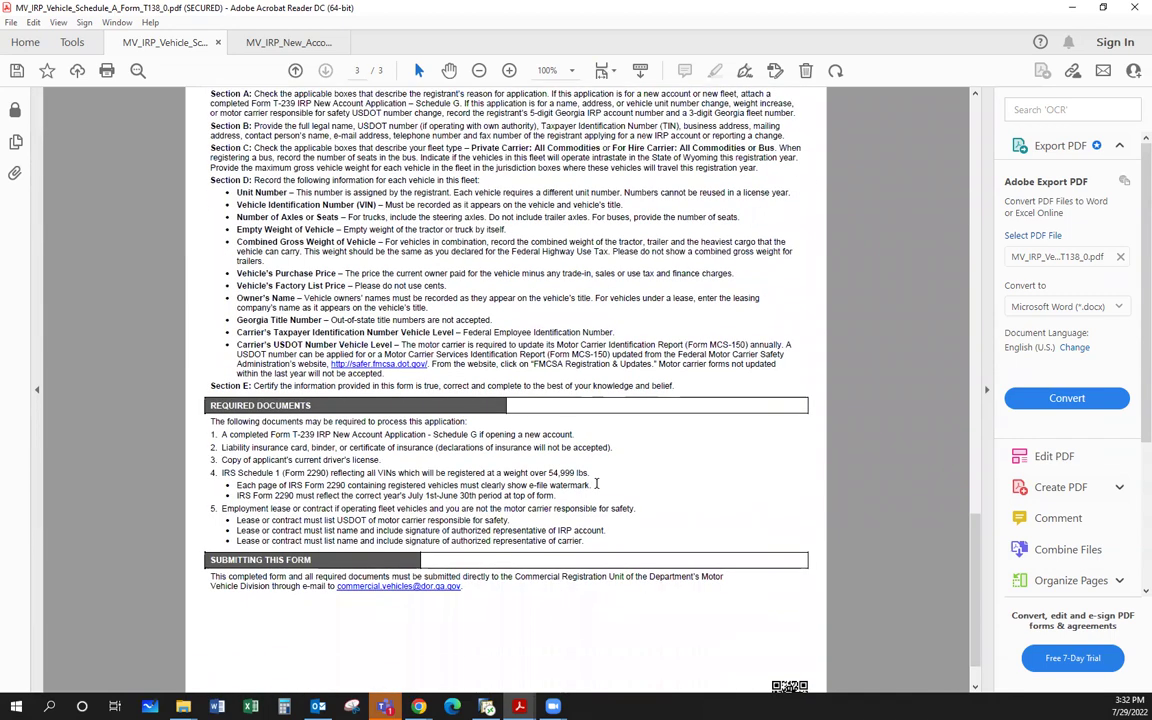
scroll(596, 483, "up", 20)
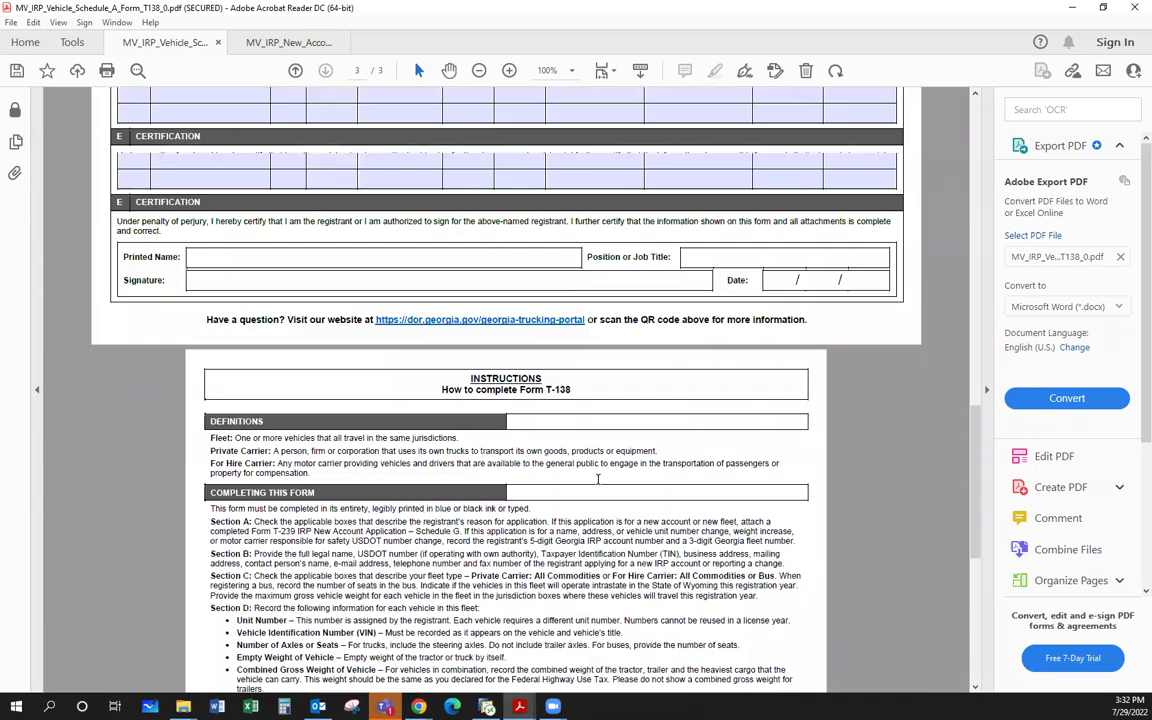
scroll(596, 472, "up", 18)
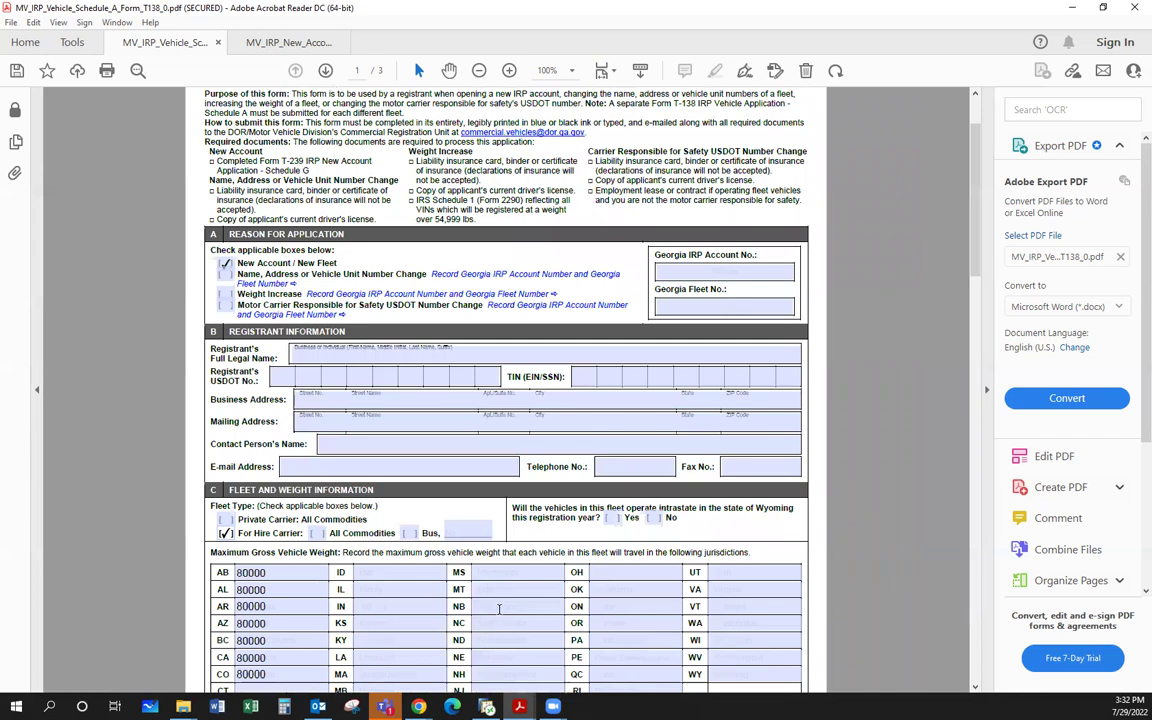
scroll(206, 215, "up", 3)
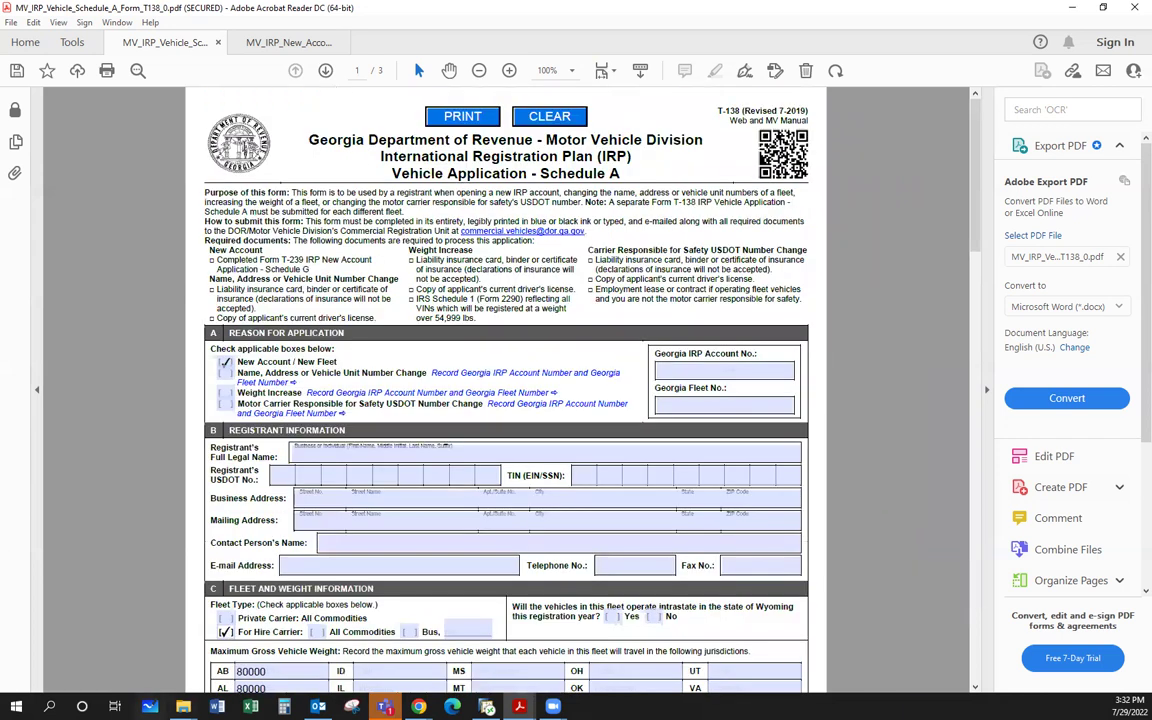
Switch from Schedule A to the New Account Application - Schedule G (Form T-239)
left_click(286, 48)
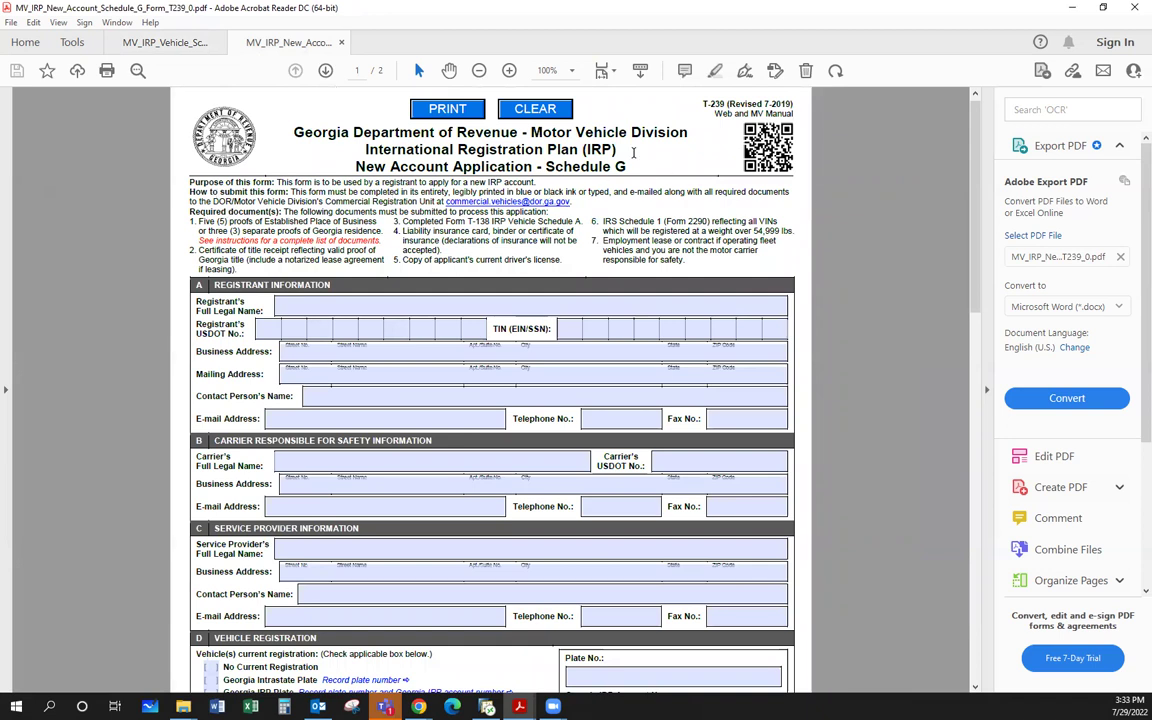
left_click(175, 42)
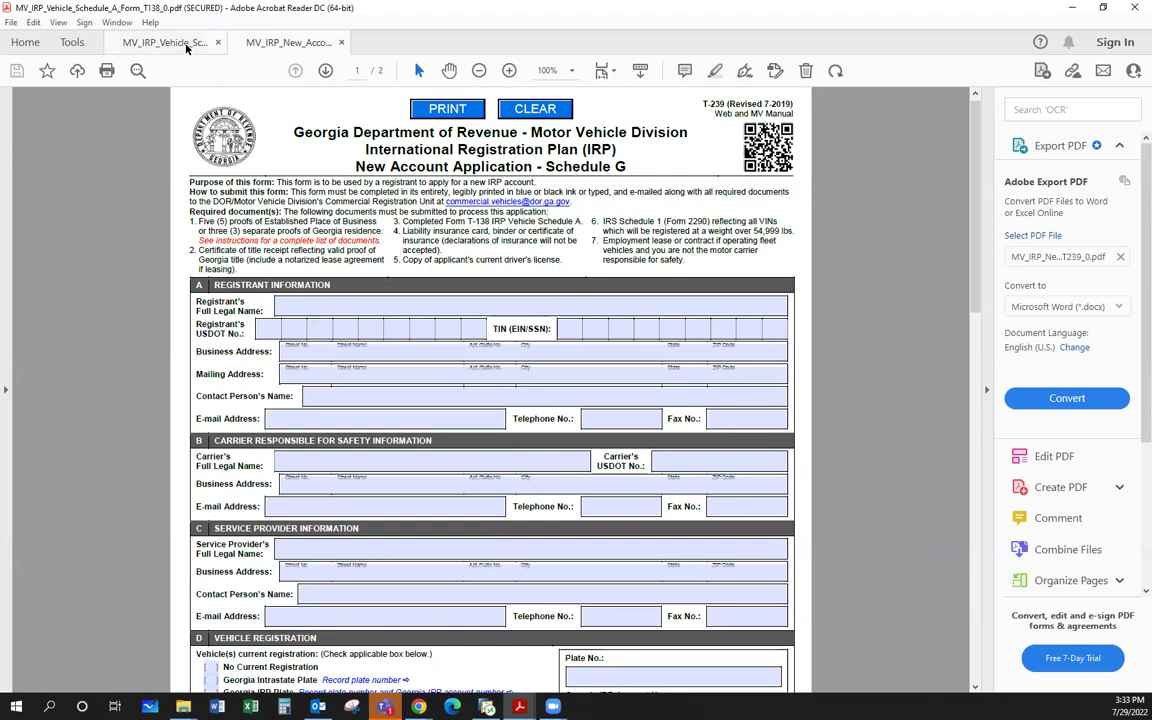
left_click(288, 42)
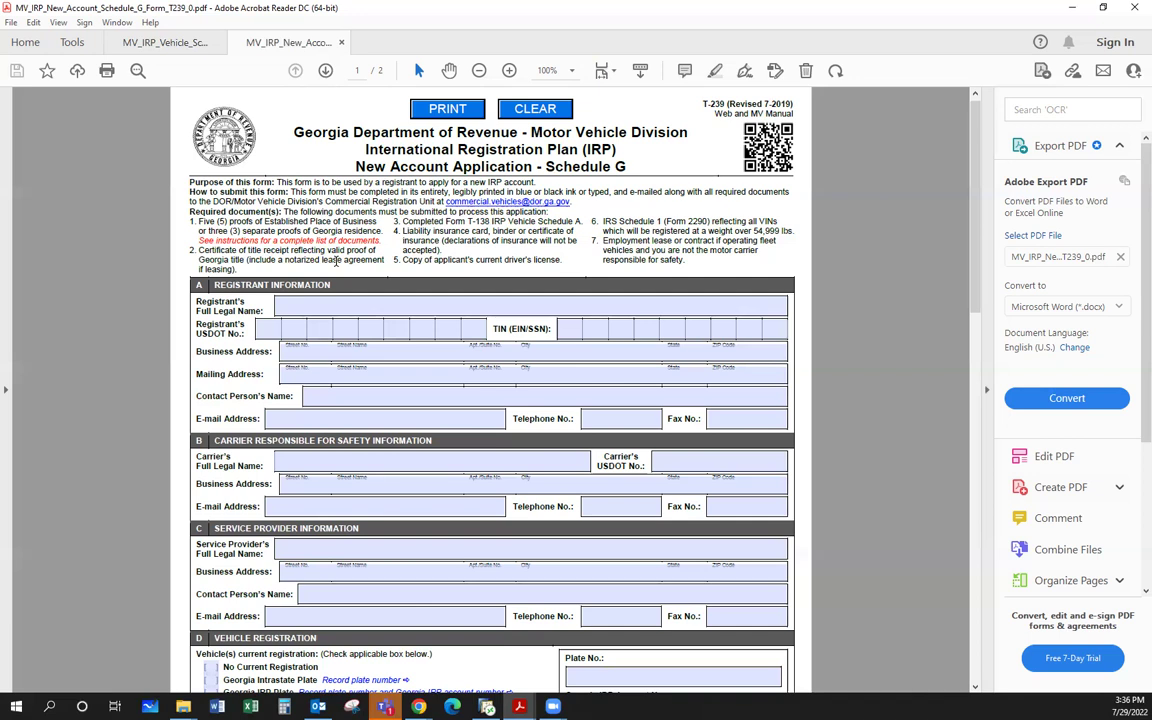
Review the registrant, carrier responsible for safety and service provider fields in sections A to C of Form T-239
left_click(288, 309)
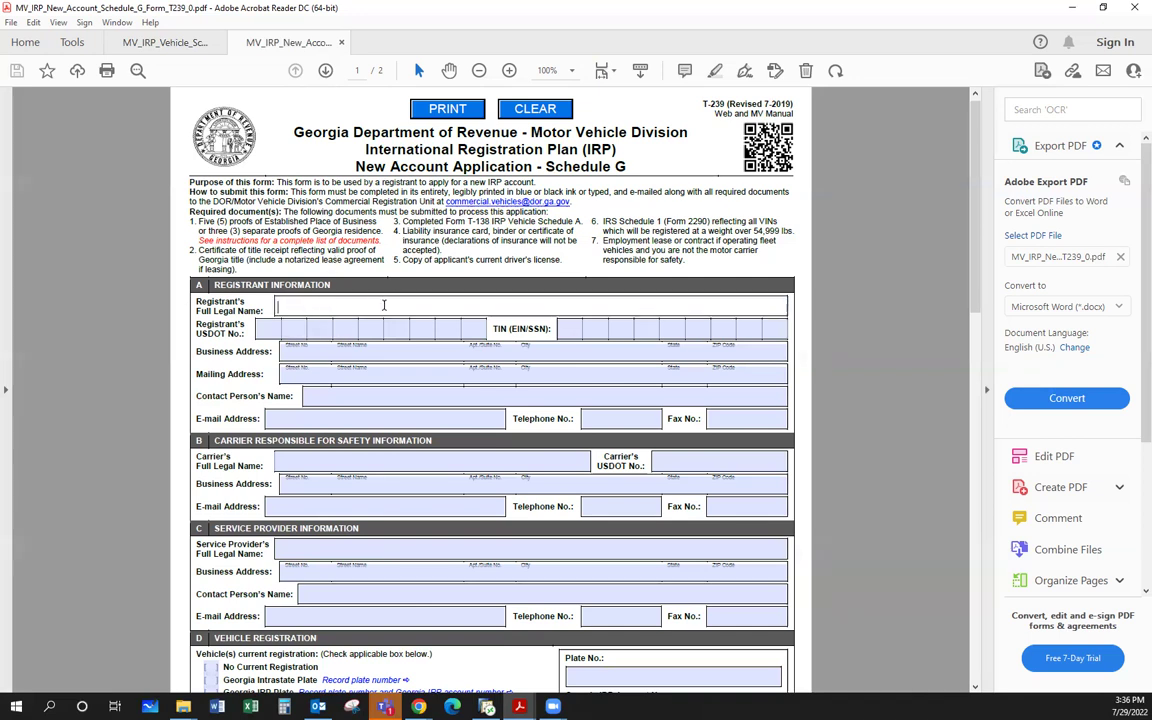
left_click(257, 329)
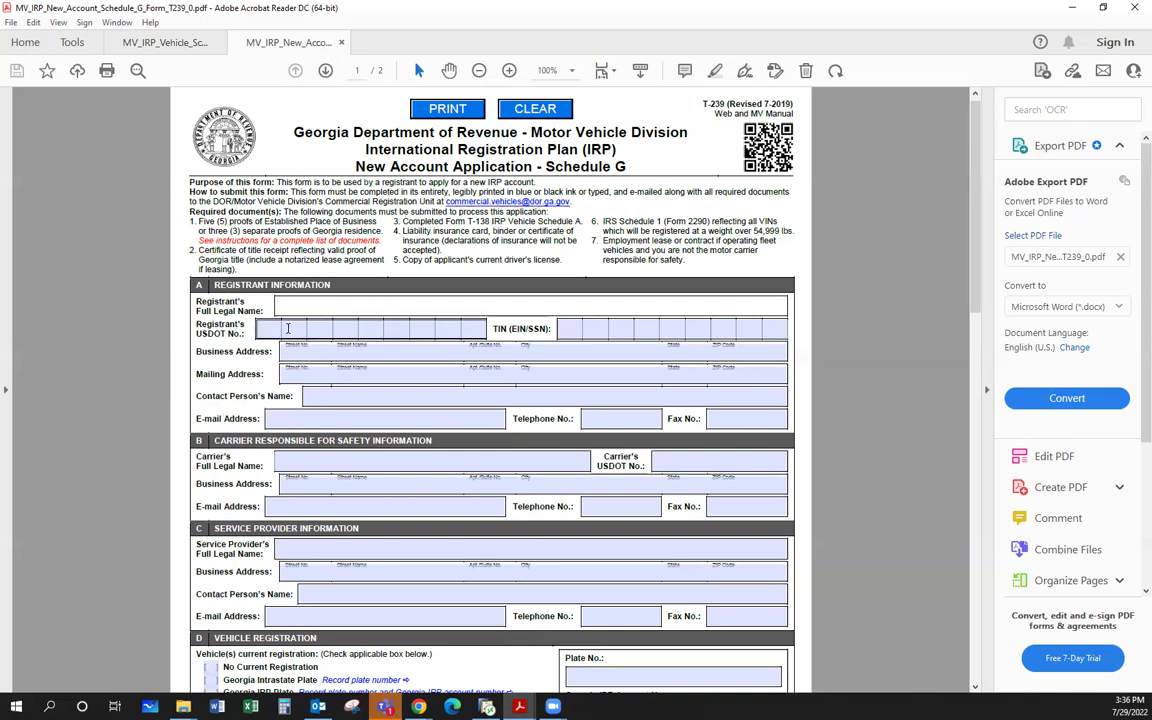
left_click(575, 330)
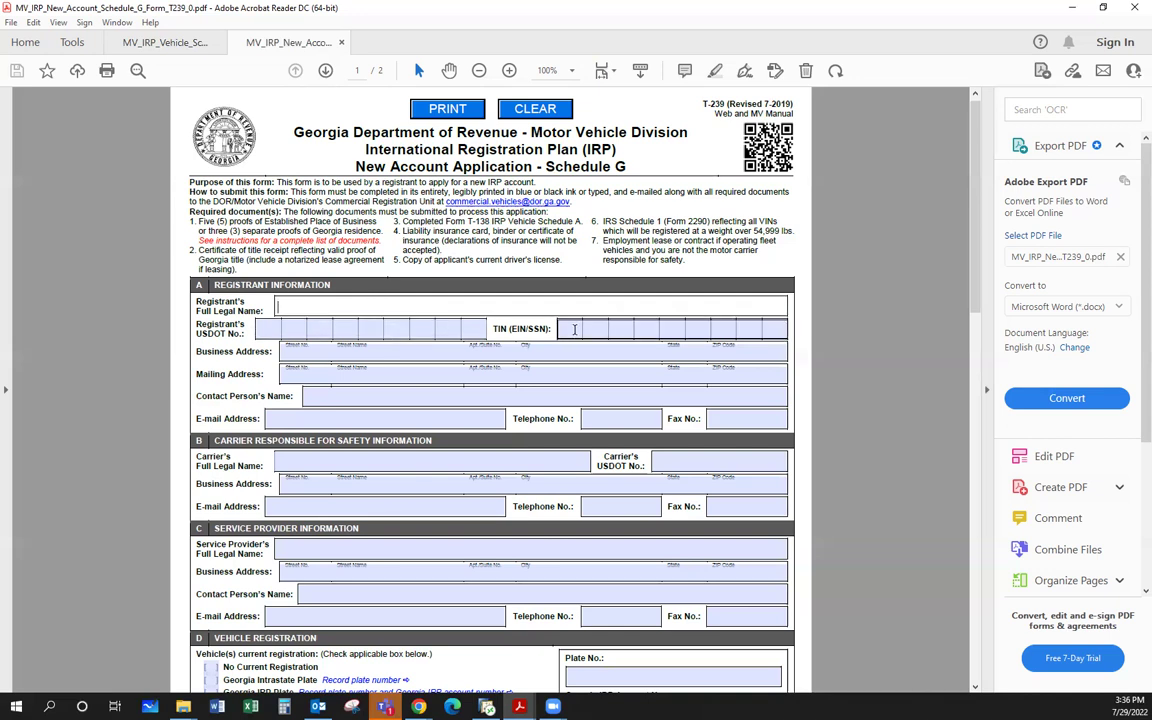
left_click(308, 335)
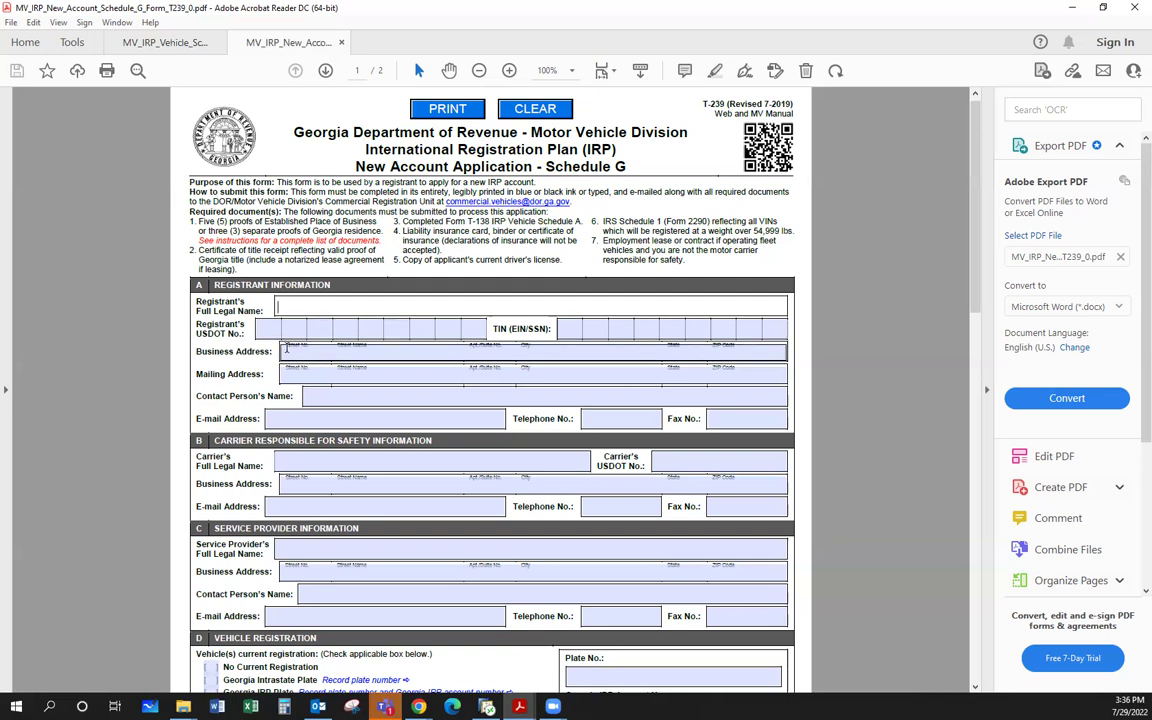
left_click(291, 352)
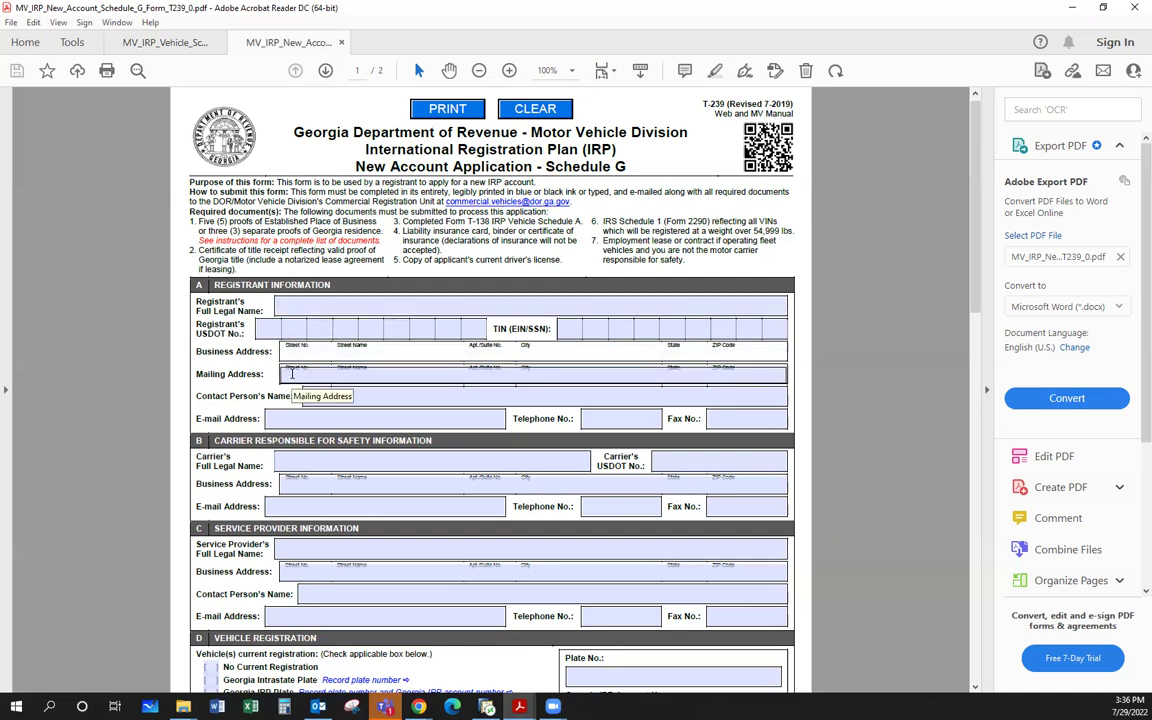
left_click(300, 374)
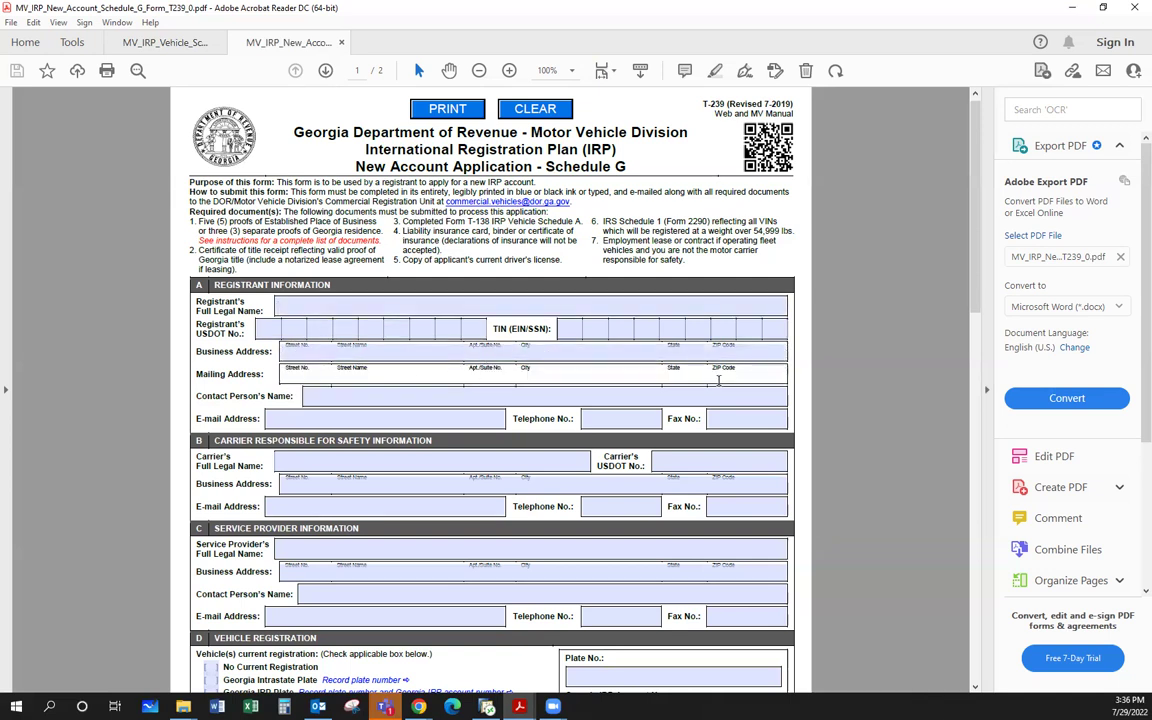
left_click(328, 397)
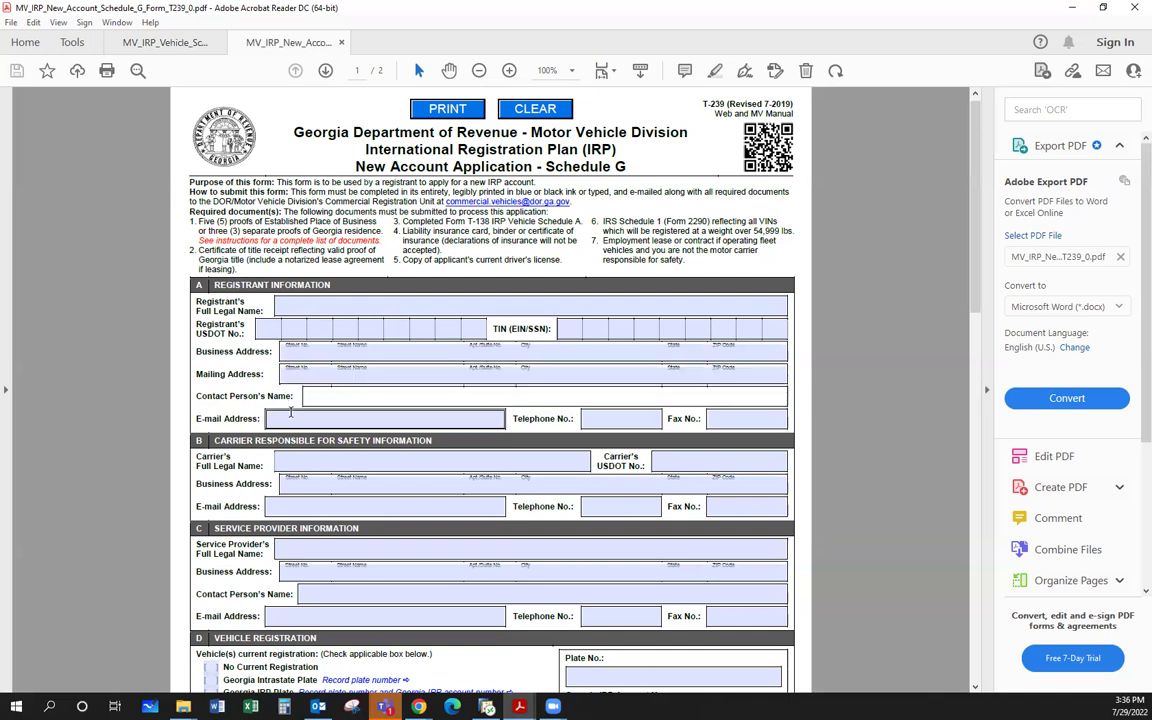
left_click(587, 418)
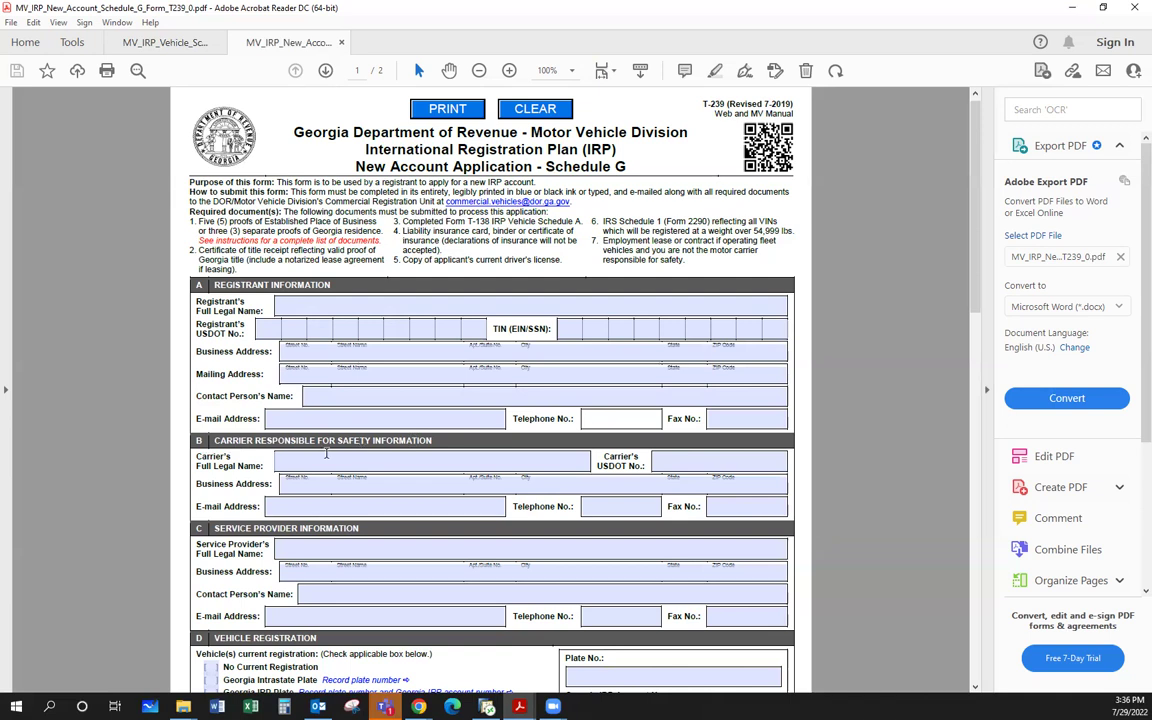
left_click(295, 461)
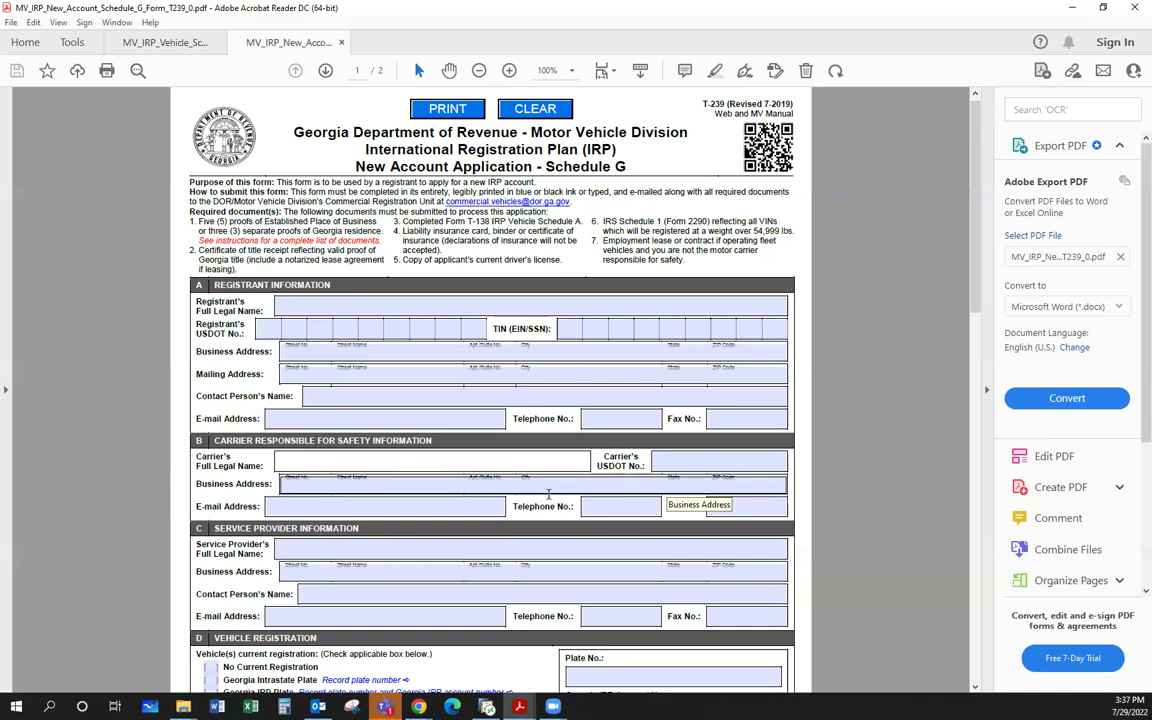
left_click(298, 547)
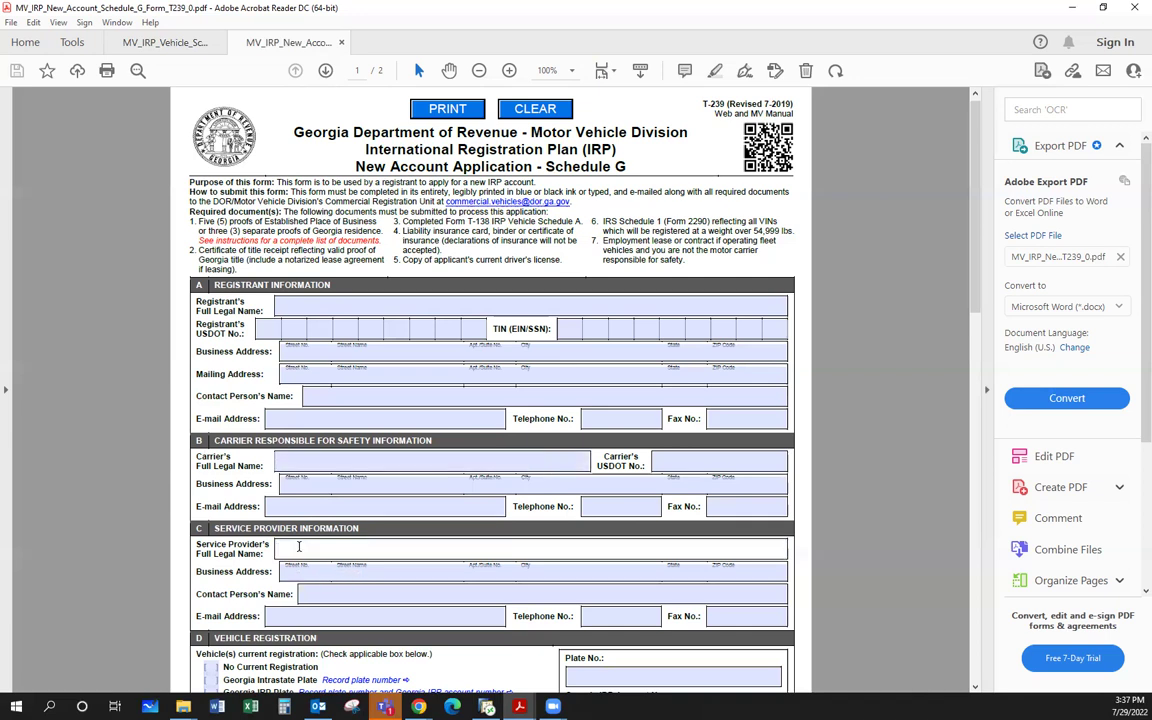
In the vehicle registration section, check No Current Registration and answer No to both the previous IRP registration and the registration suspension questions
scroll(298, 547, "down", 1)
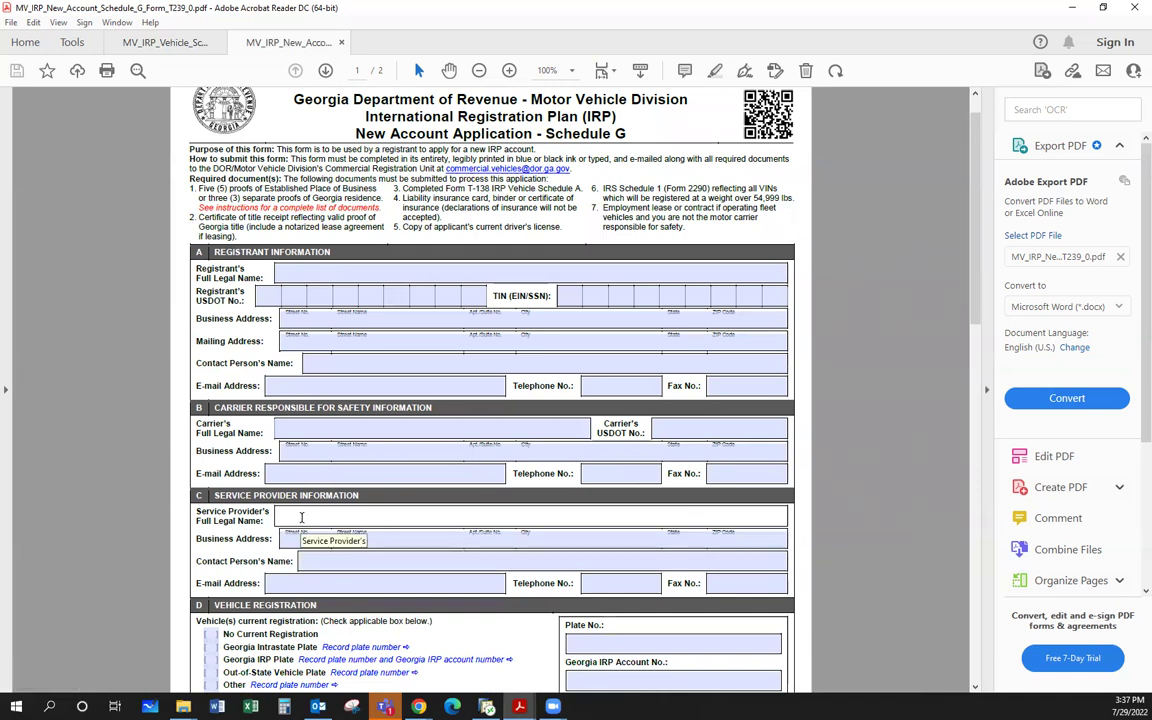
scroll(301, 517, "down", 1)
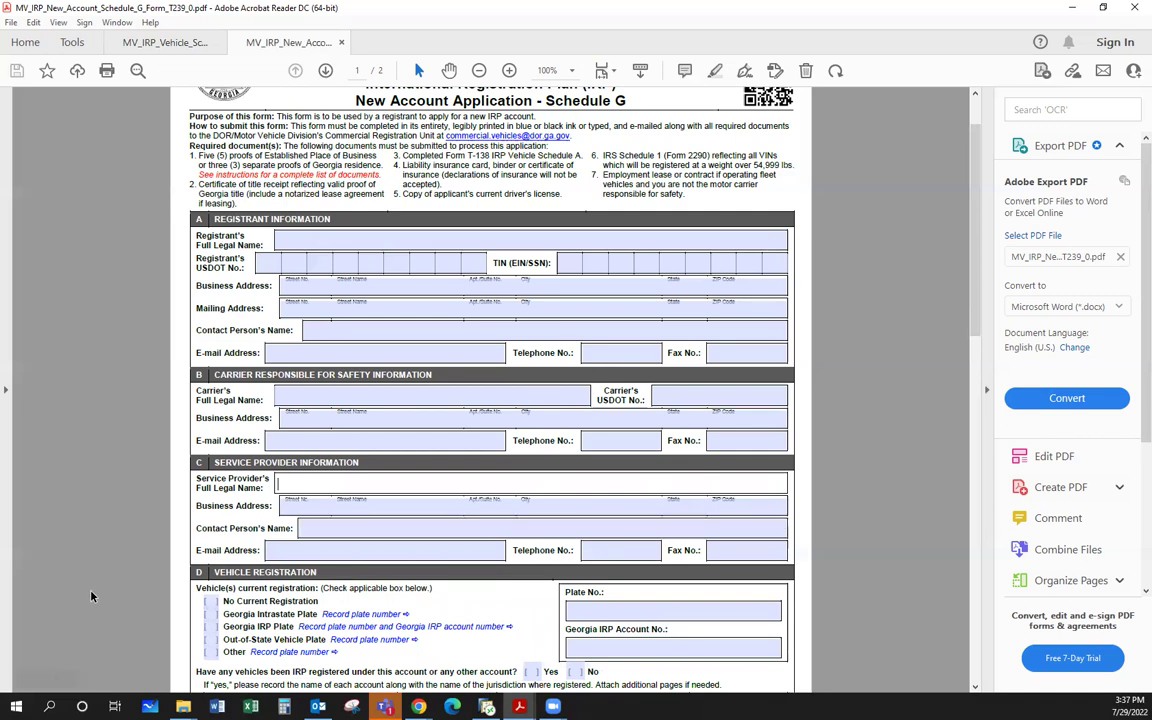
scroll(517, 528, "down", 3)
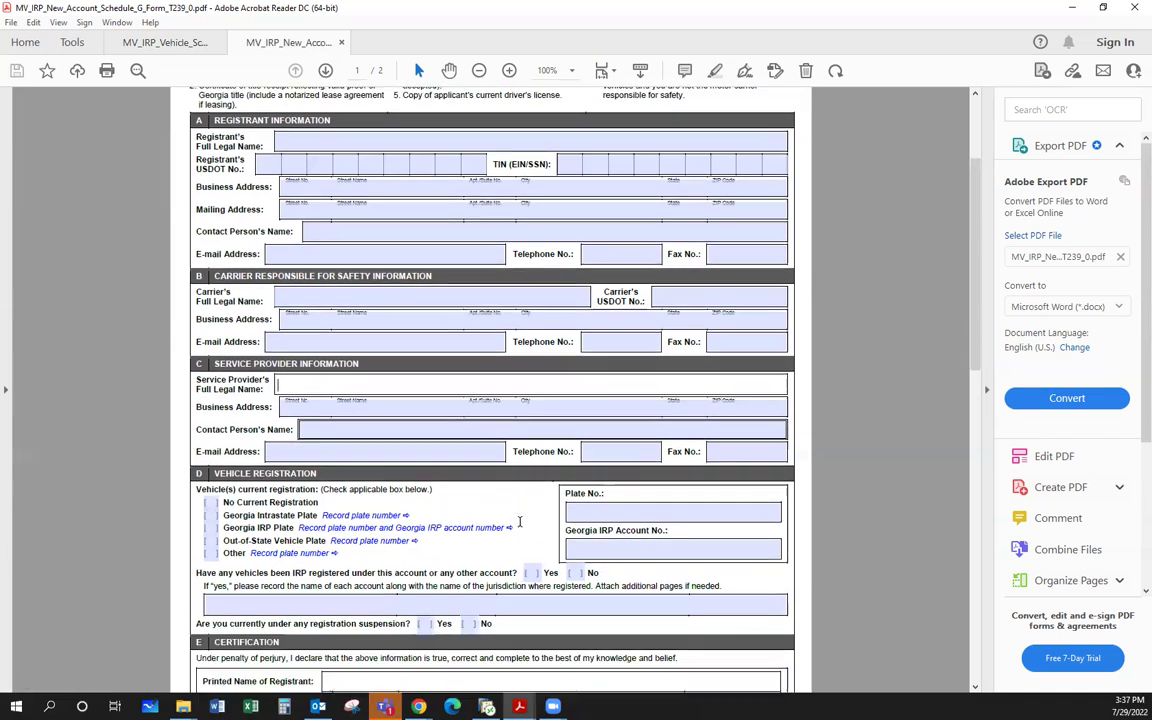
left_click(211, 503)
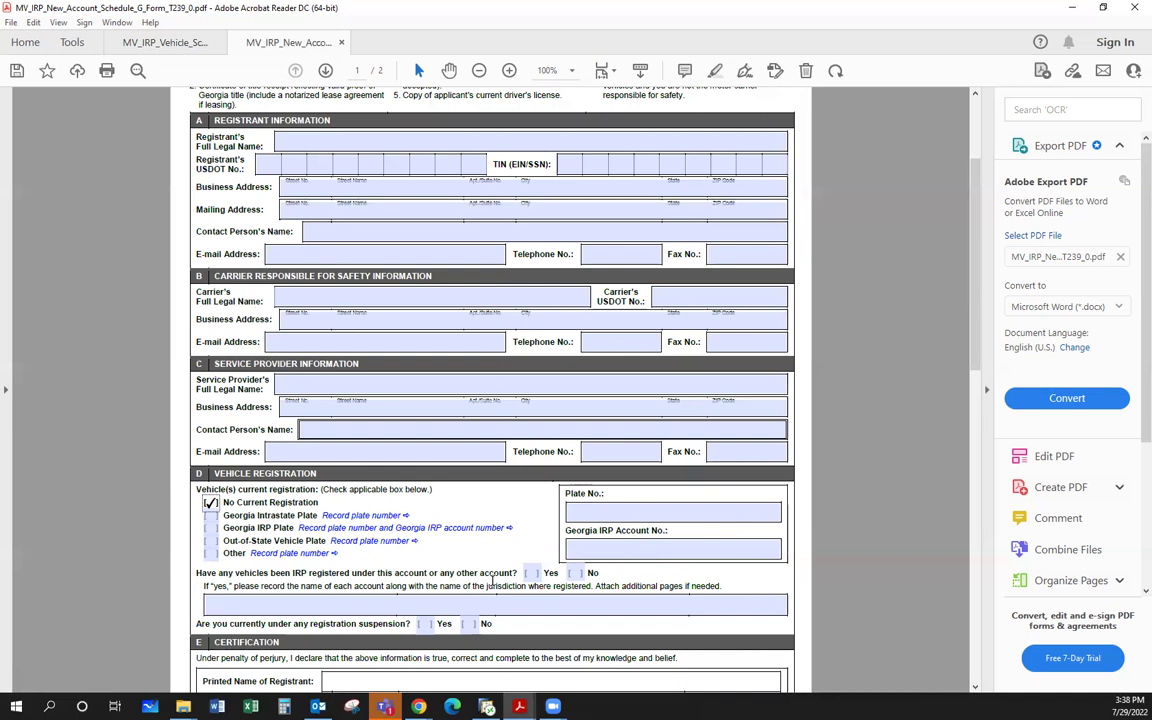
left_click(575, 573)
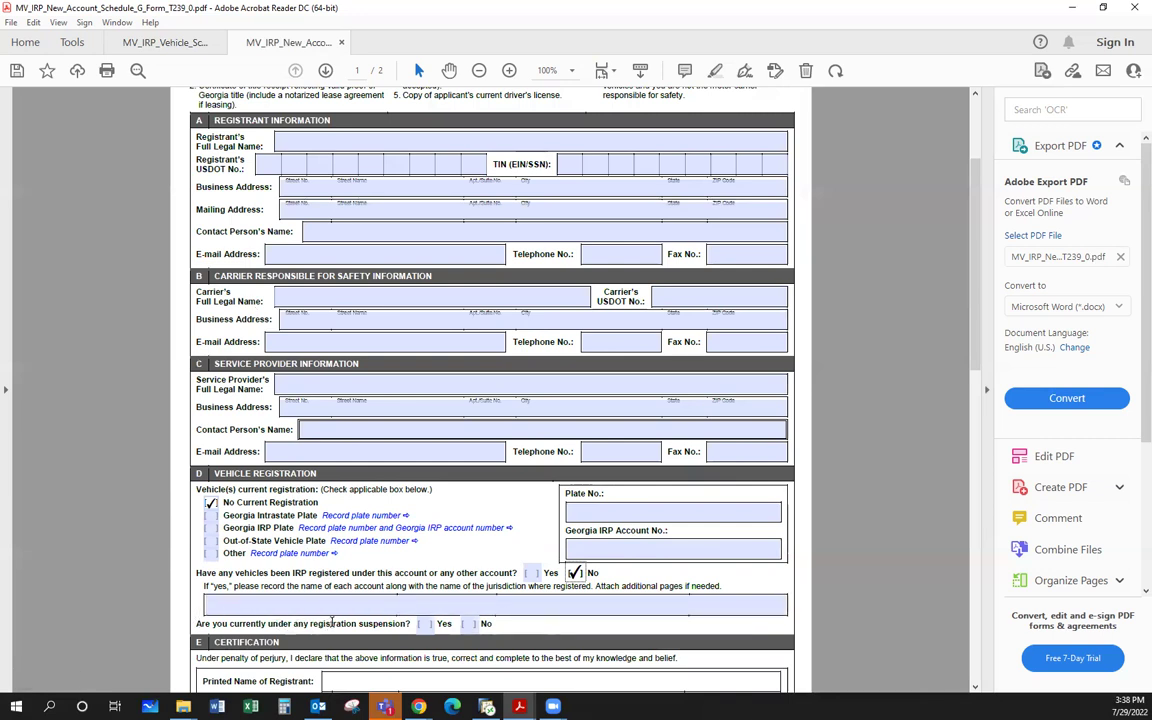
left_click(468, 623)
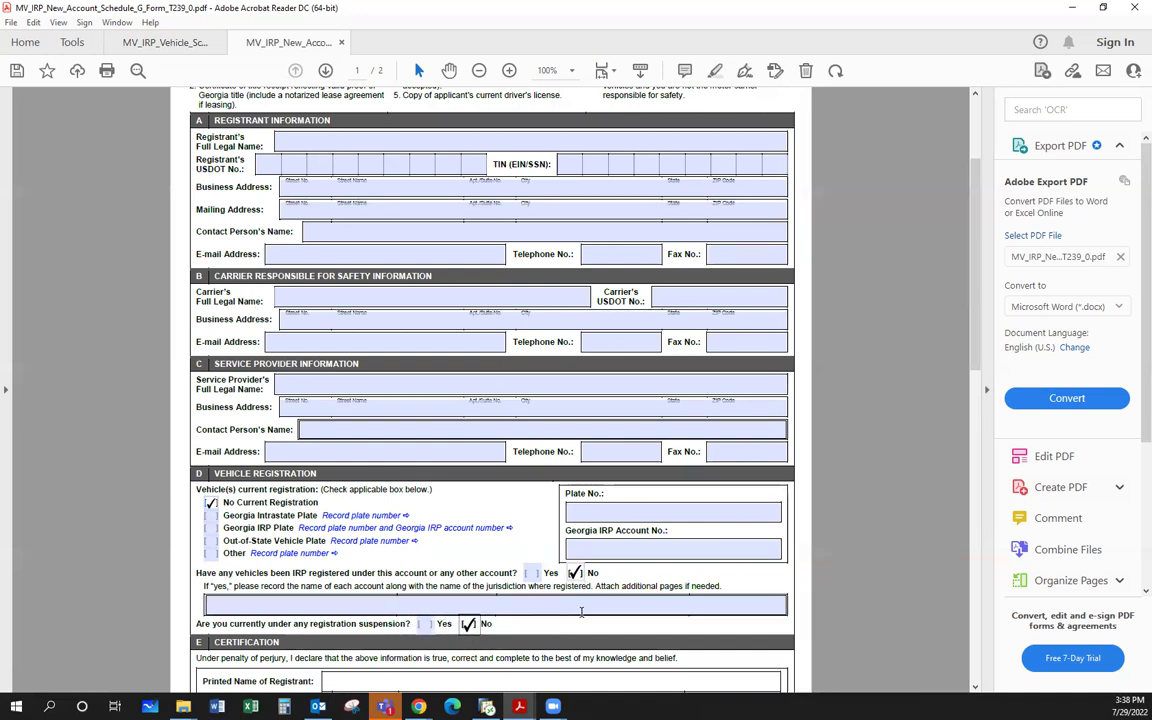
Review the certification section and Form T-239 instructions, including required documents and proofs of business place and residence, and return to the form's beginning
scroll(585, 620, "down", 3)
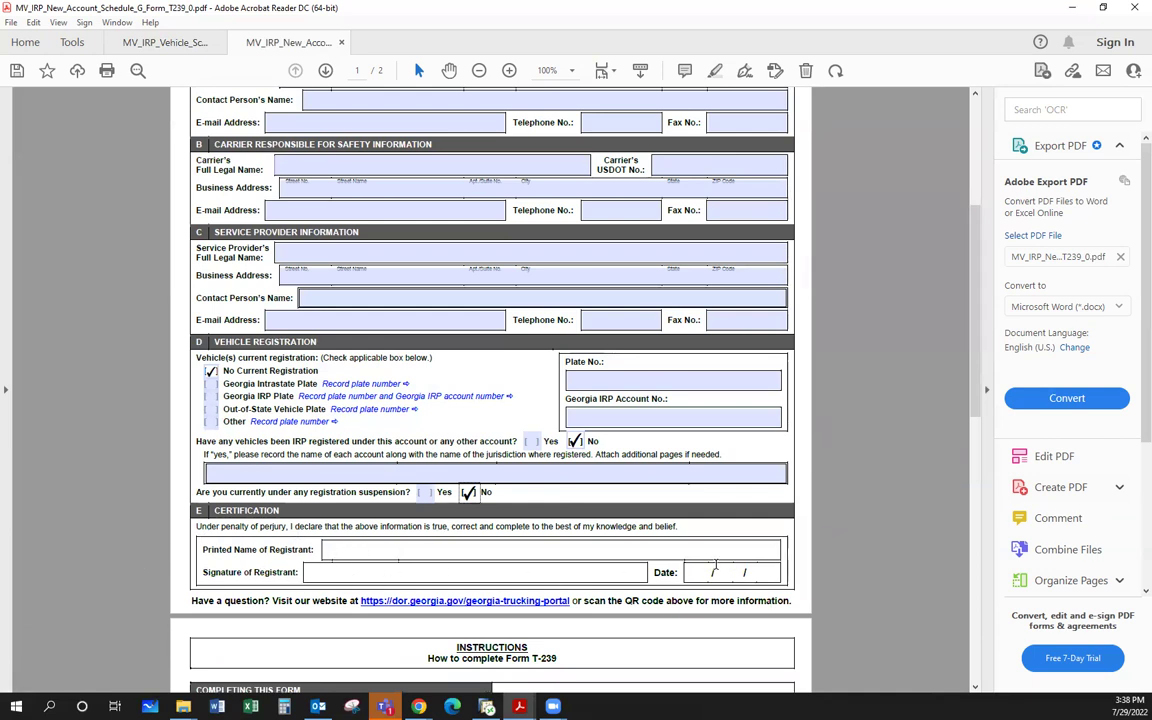
scroll(804, 566, "down", 5)
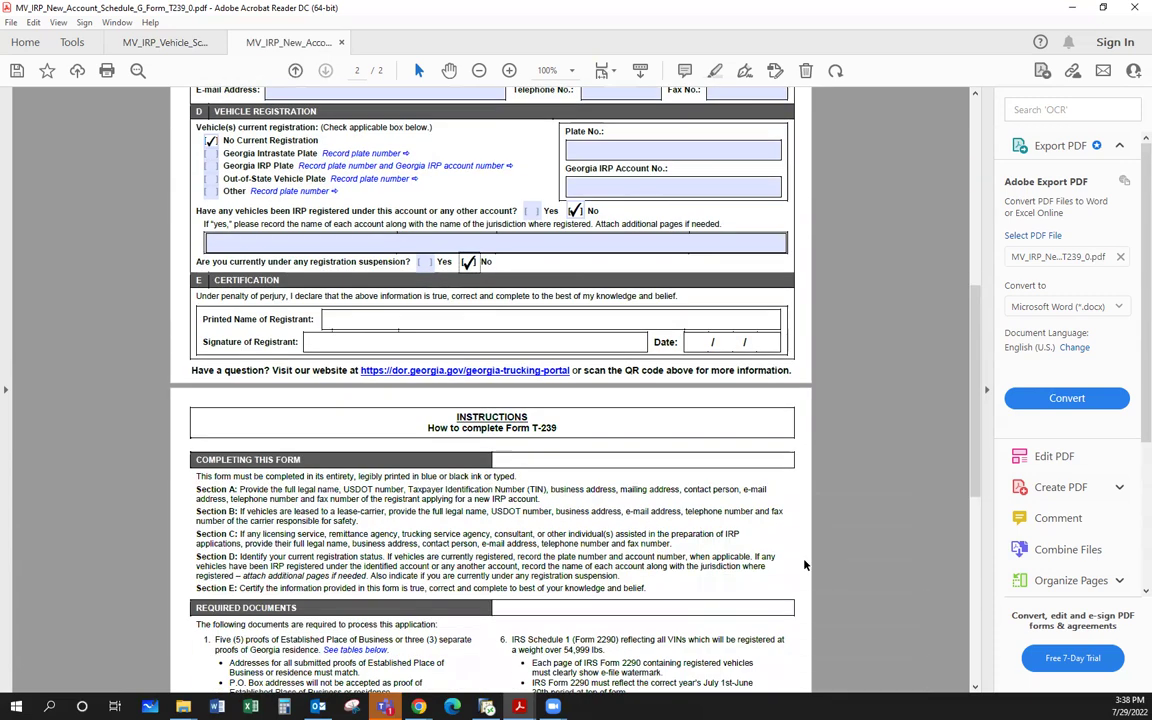
scroll(398, 517, "down", 2)
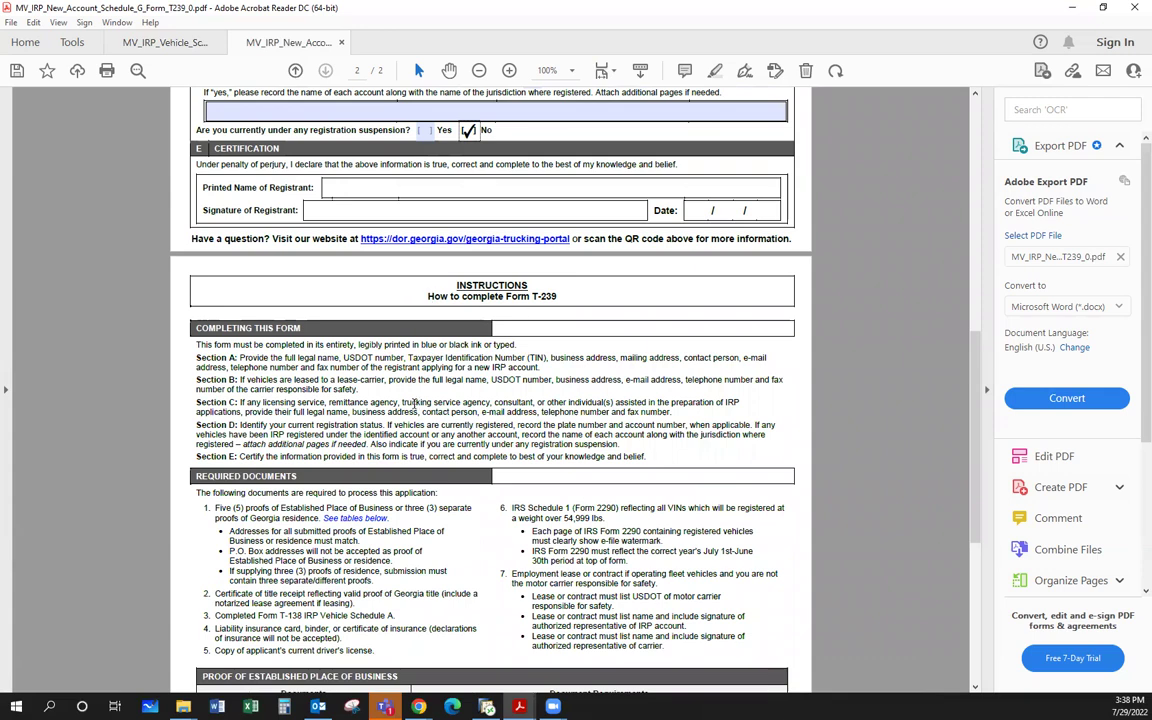
scroll(412, 406, "down", 3)
scroll(412, 406, "down", 3)
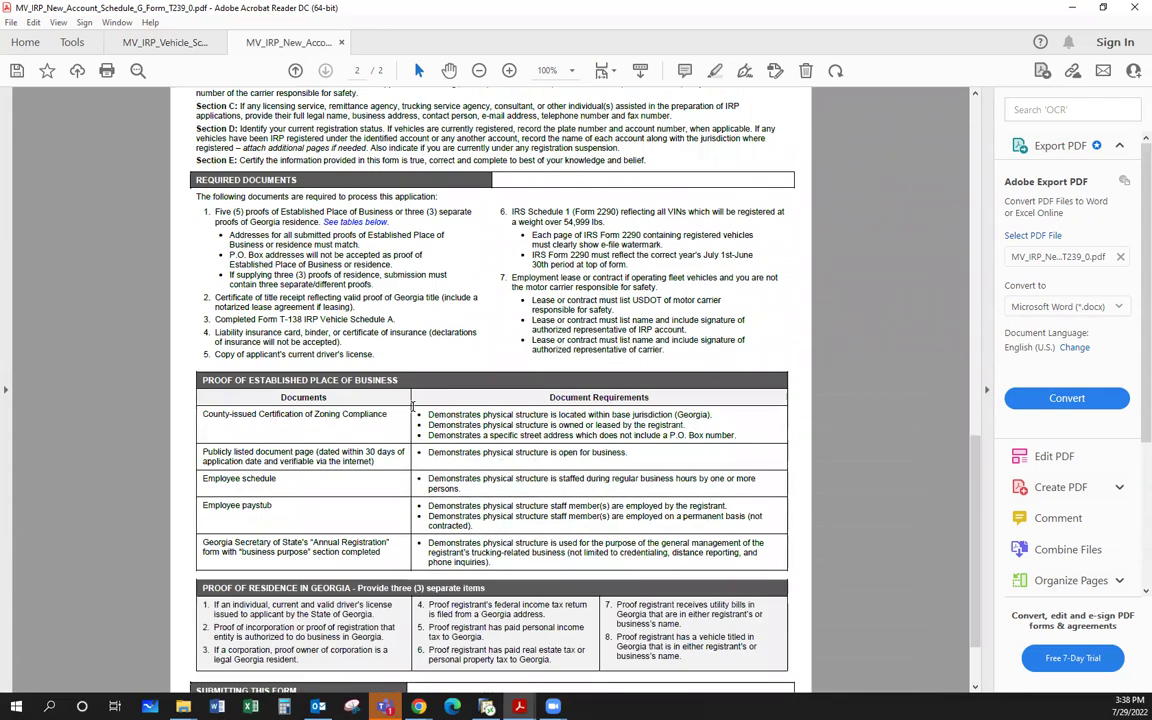
scroll(412, 406, "down", 2)
scroll(412, 406, "up", 10)
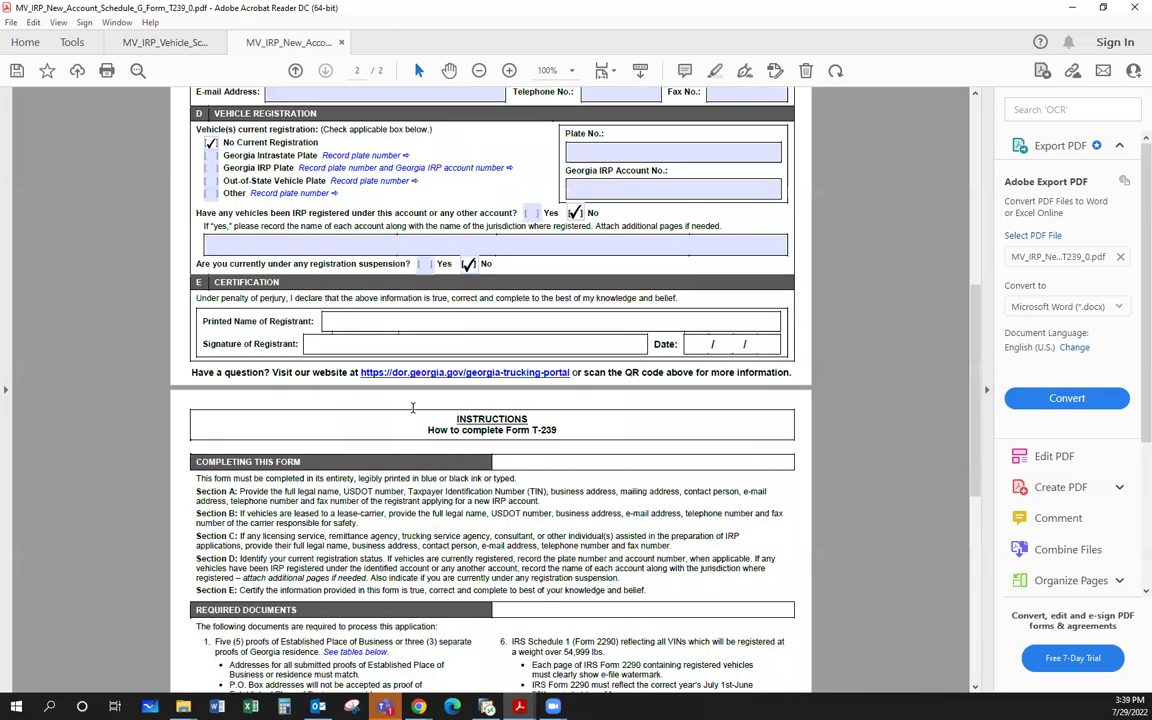
scroll(412, 406, "up", 10)
left_click(405, 422)
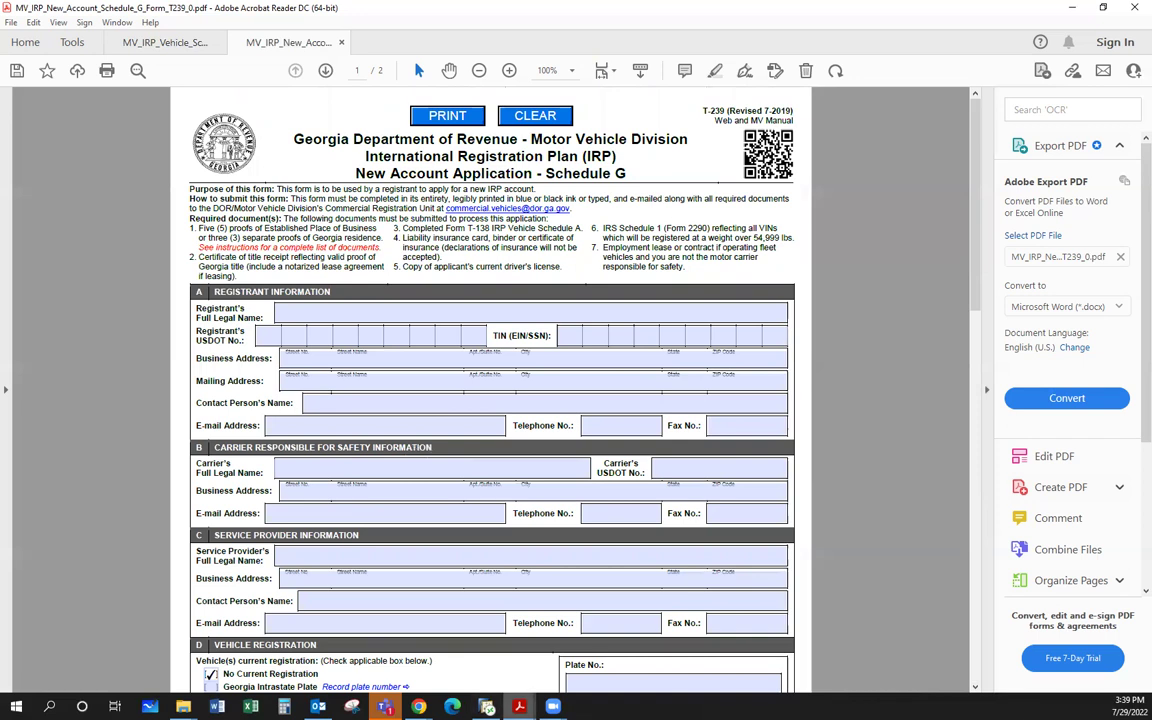
mouse_move(519, 706)
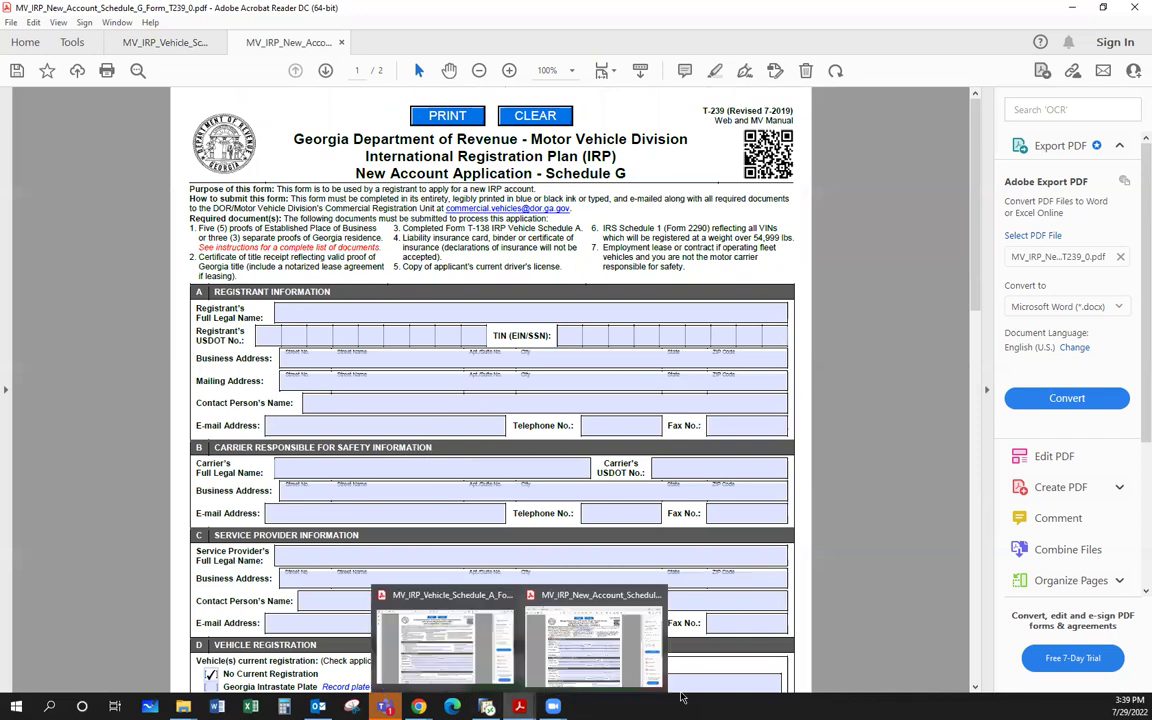